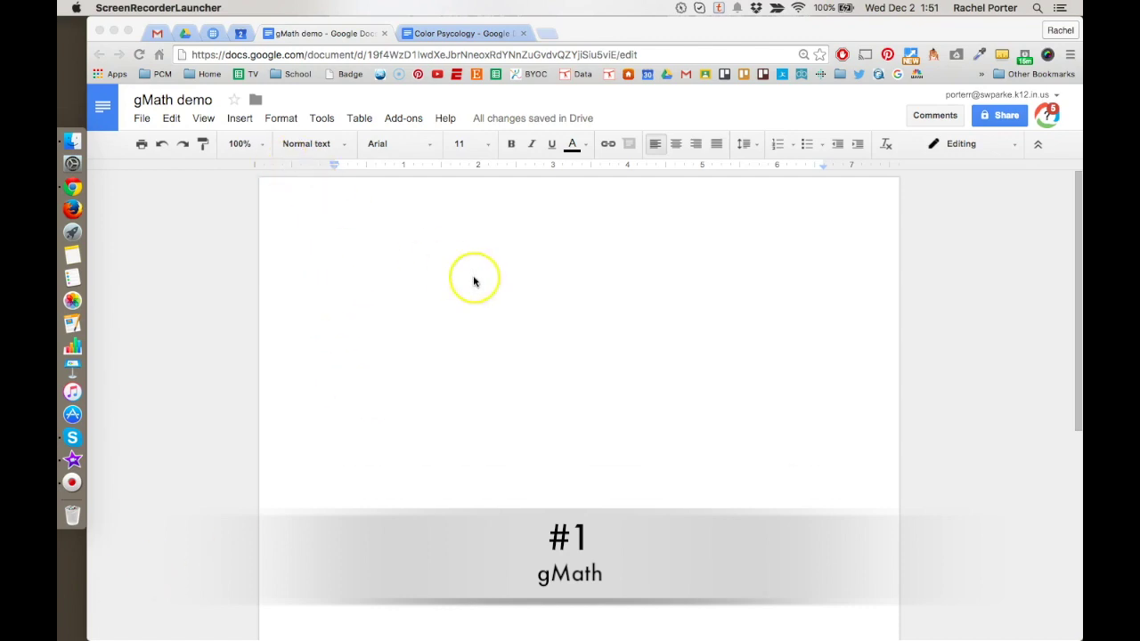
Open the g(Math) add-on's tool for creating math expressions in the gMath demo document.
click(400, 119)
click(402, 118)
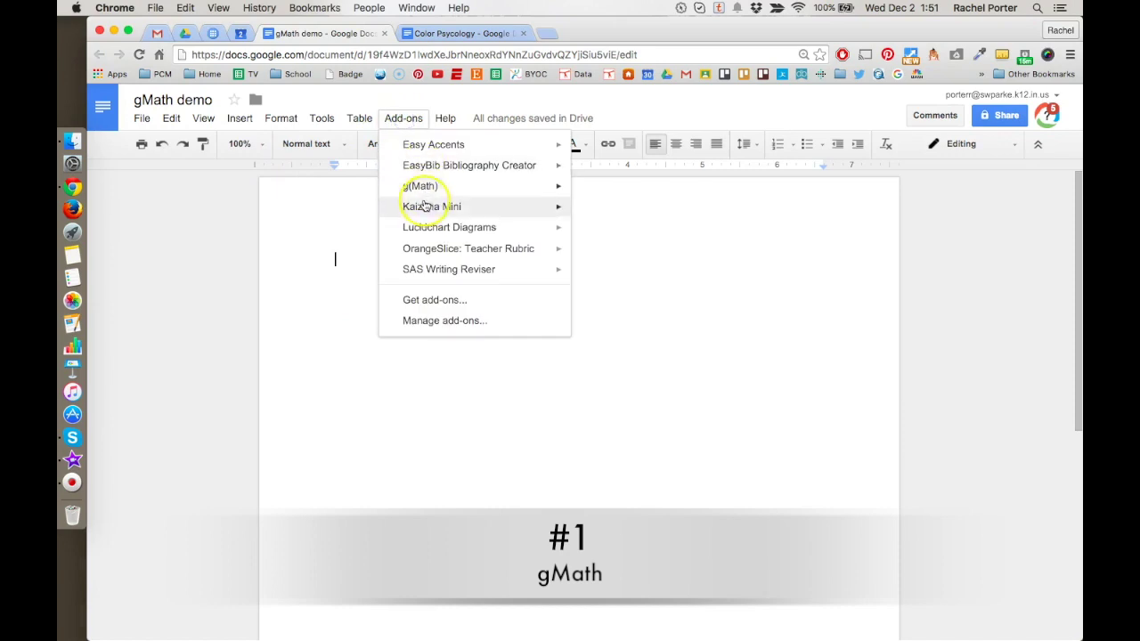
mouse_move(419, 186)
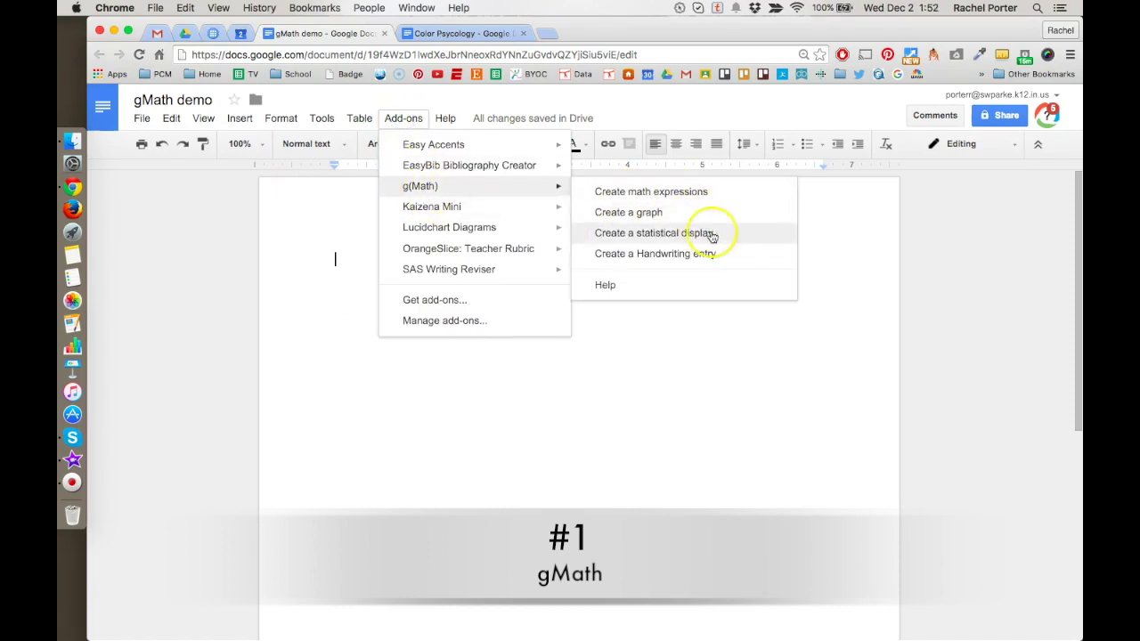
click(696, 192)
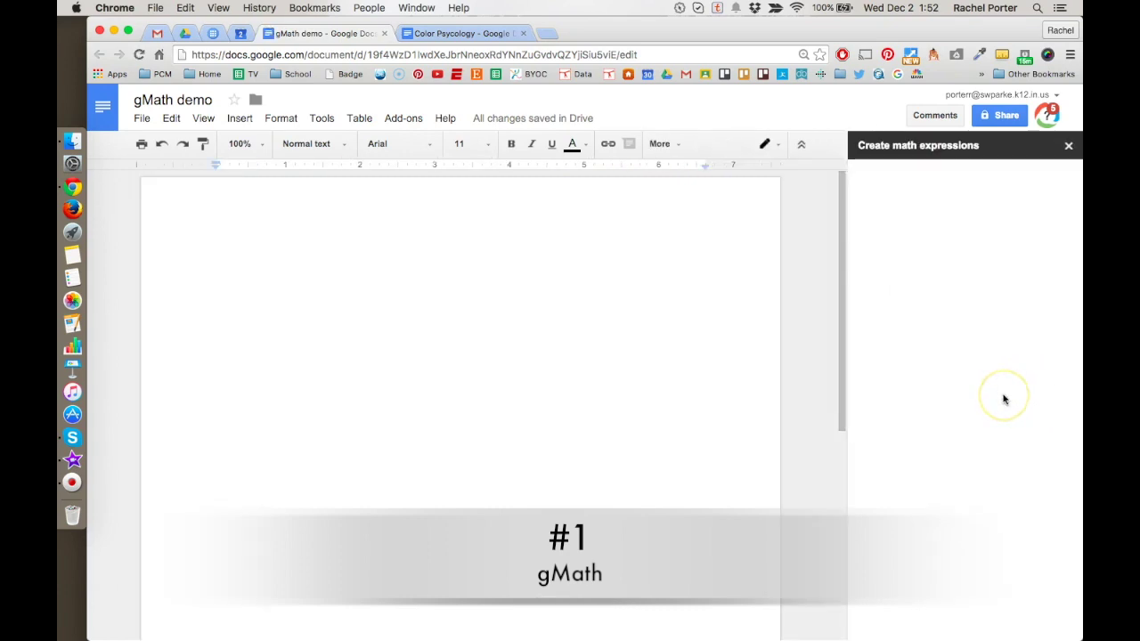
Insert the prebuilt quadratic formula into the document with an image width of 60 pixels.
scroll(962, 365, down, 3)
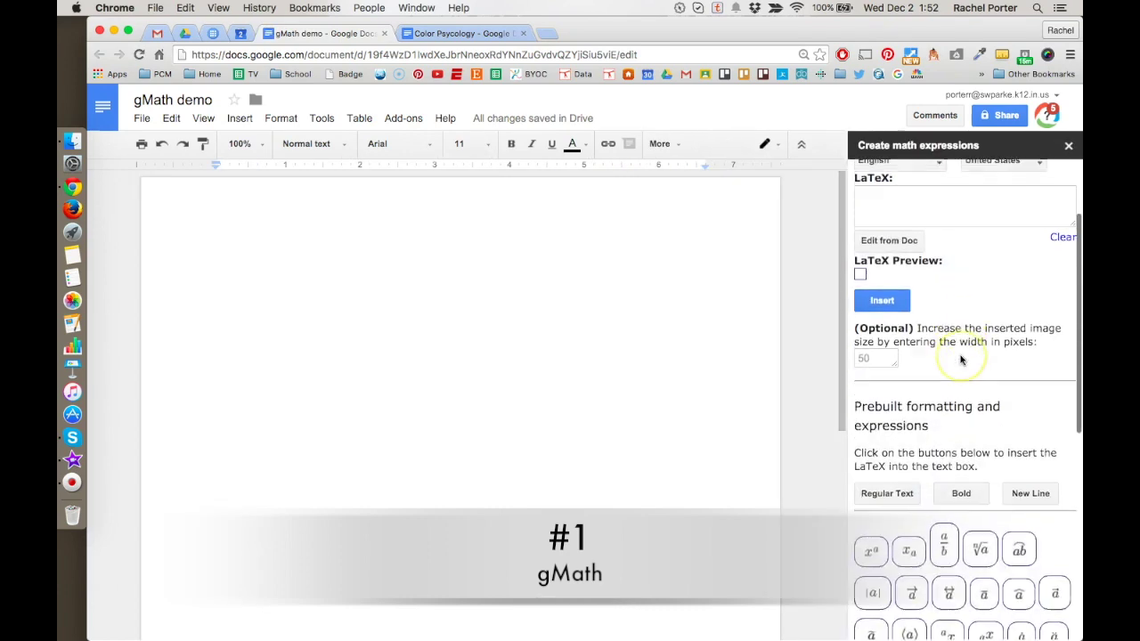
scroll(979, 419, down, 5)
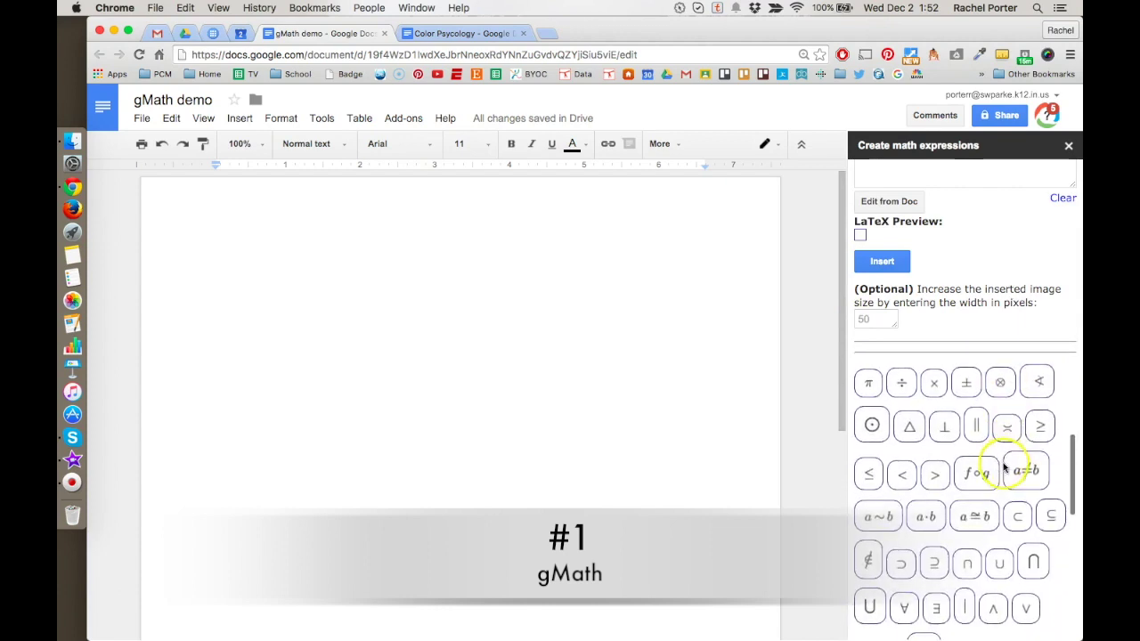
scroll(997, 469, down, 10)
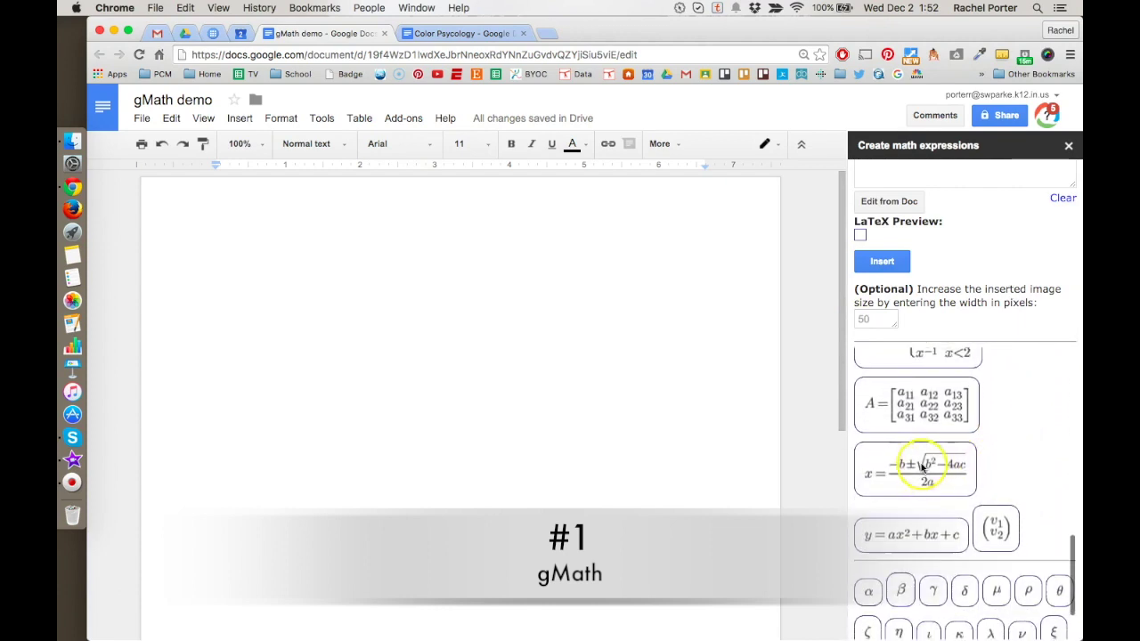
click(923, 463)
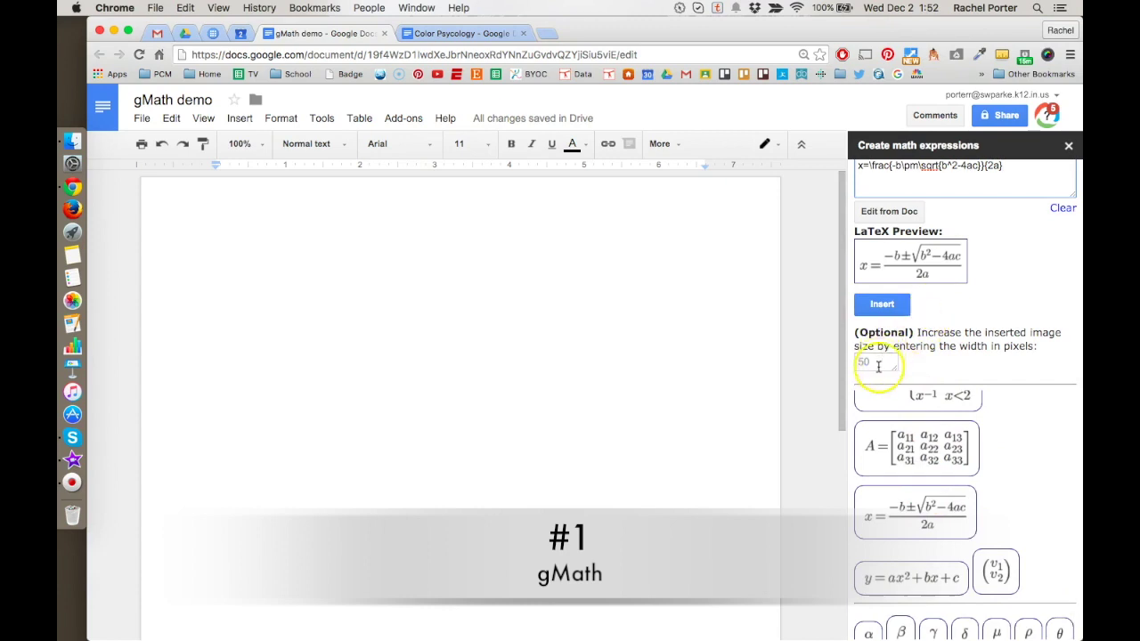
click(878, 364)
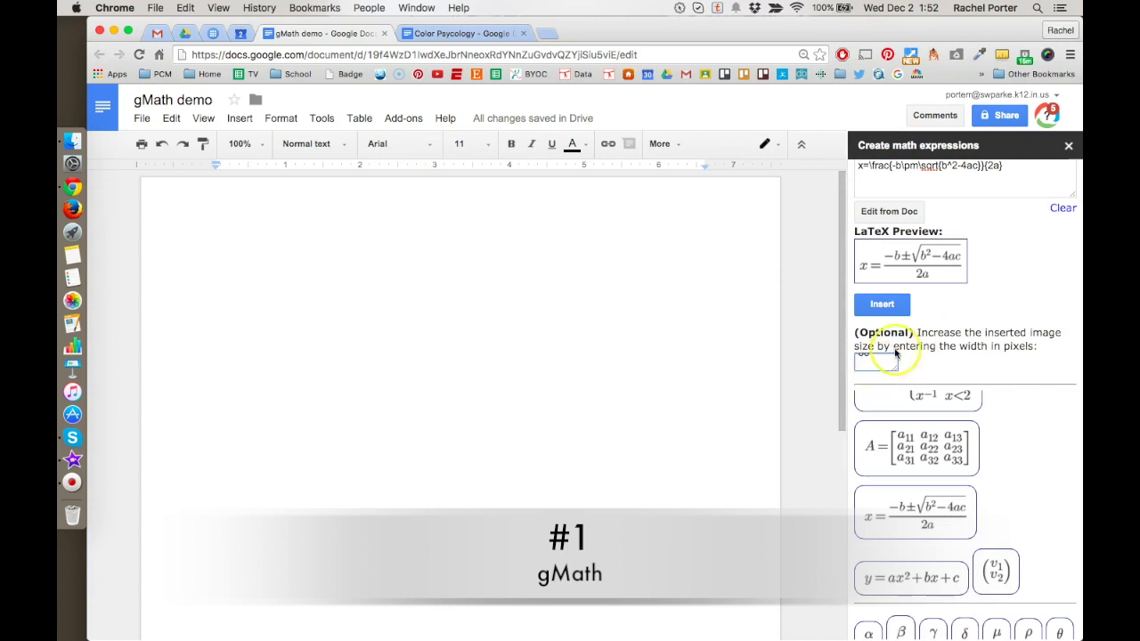
click(898, 332)
click(884, 307)
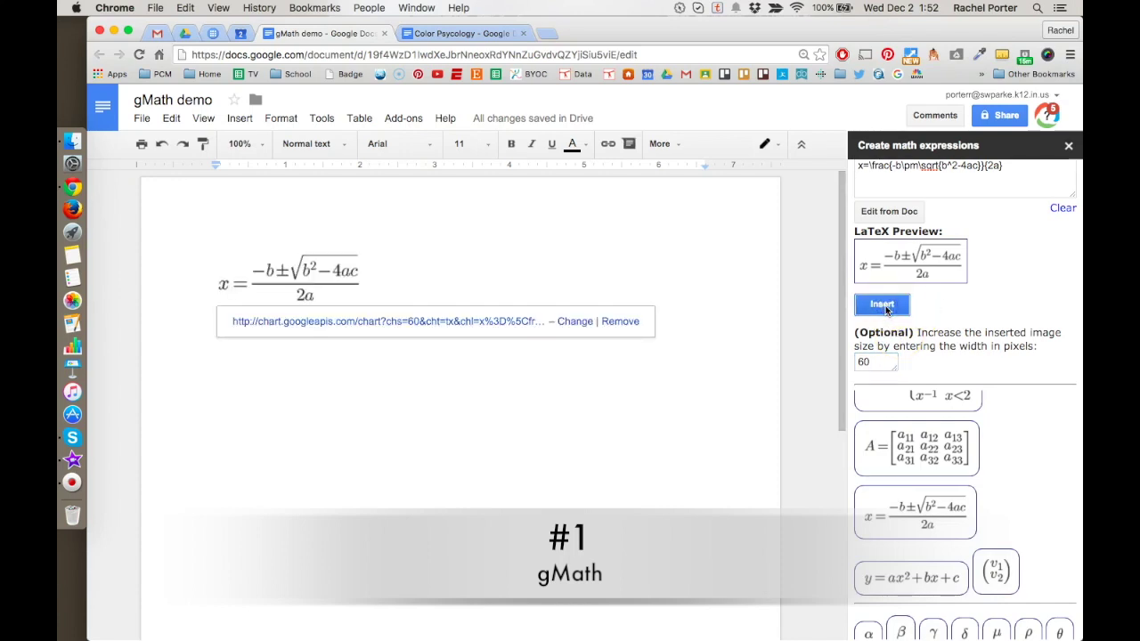
Replace the x before the equals sign in the LaTeX expression with 10 and insert the edited formula into the document.
click(308, 285)
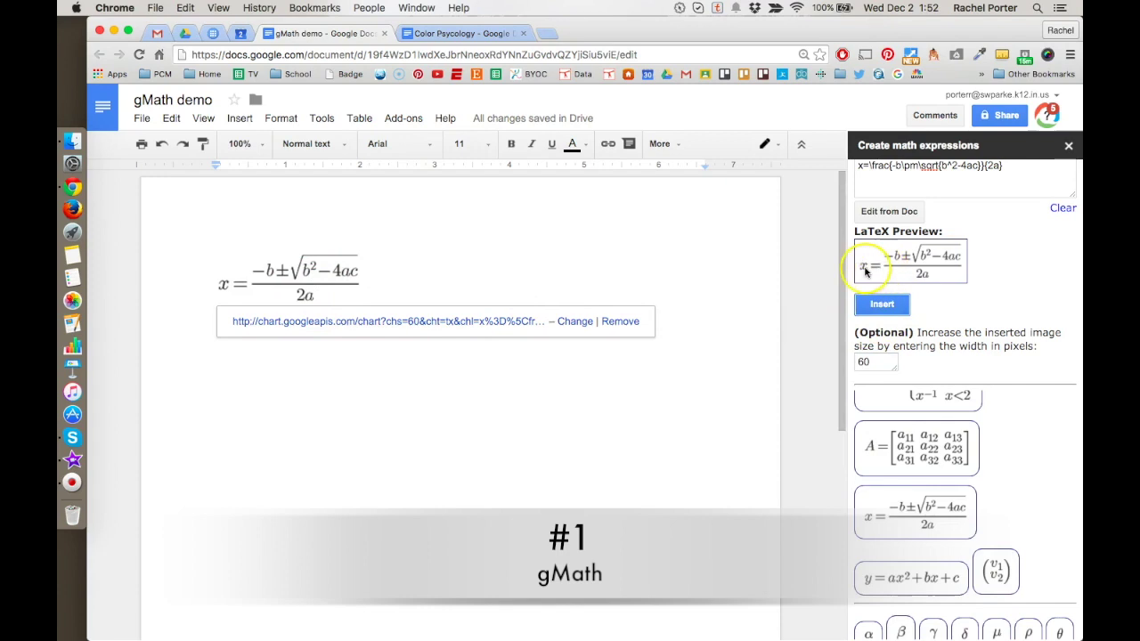
scroll(901, 355, up, 3)
click(866, 302)
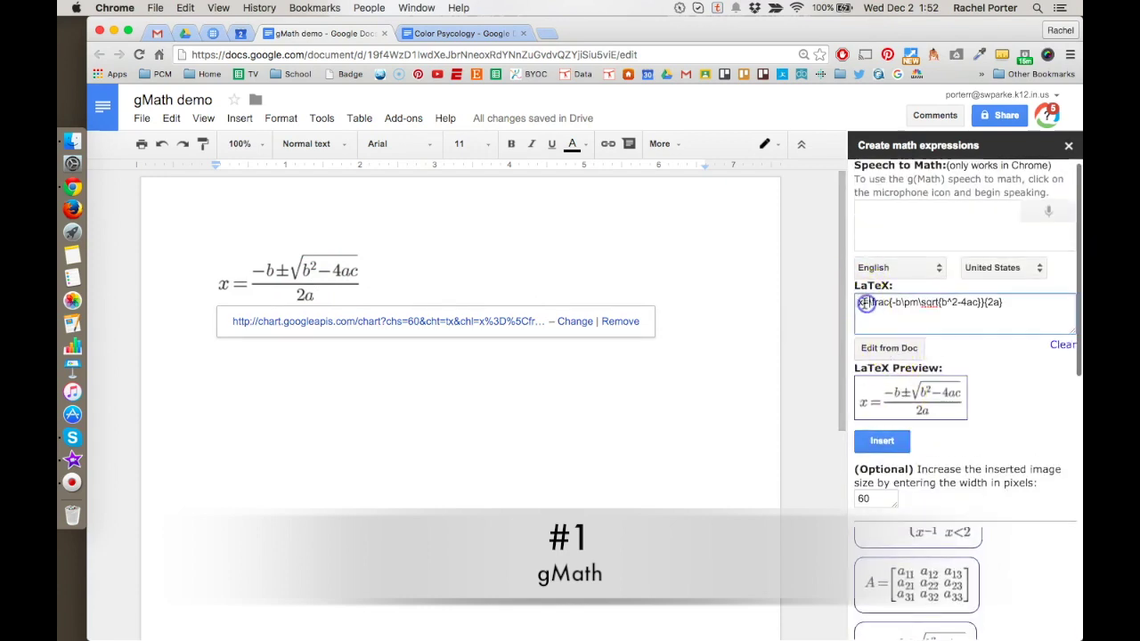
key(BackSpace)
text(10)
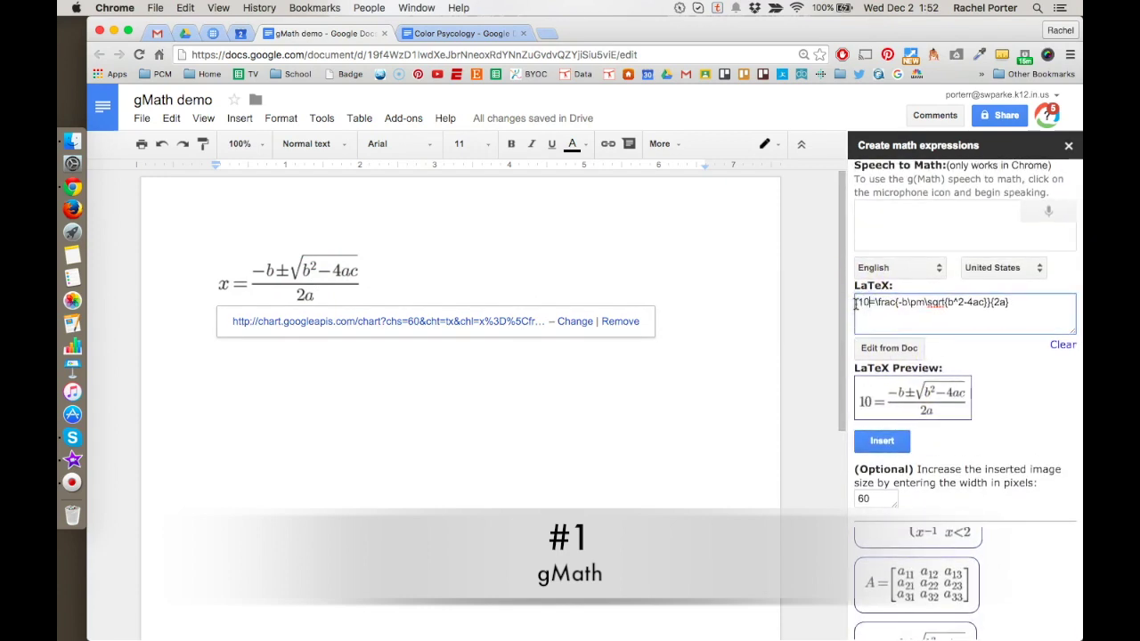
click(881, 445)
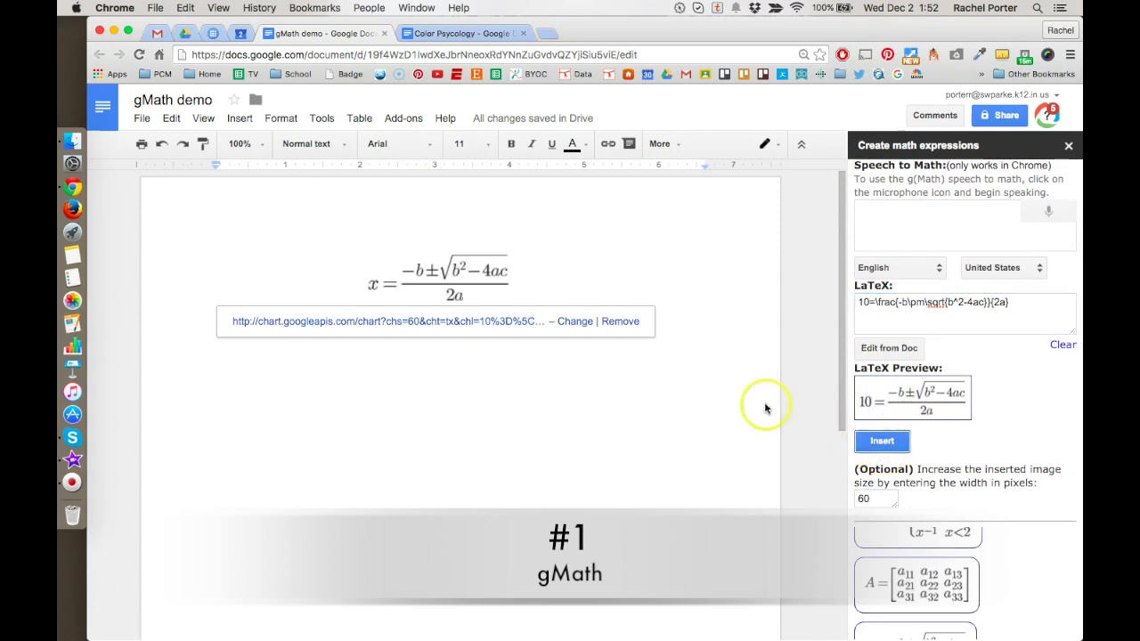
Enlarge the inserted formula image that starts with 10 and deselect it.
click(229, 283)
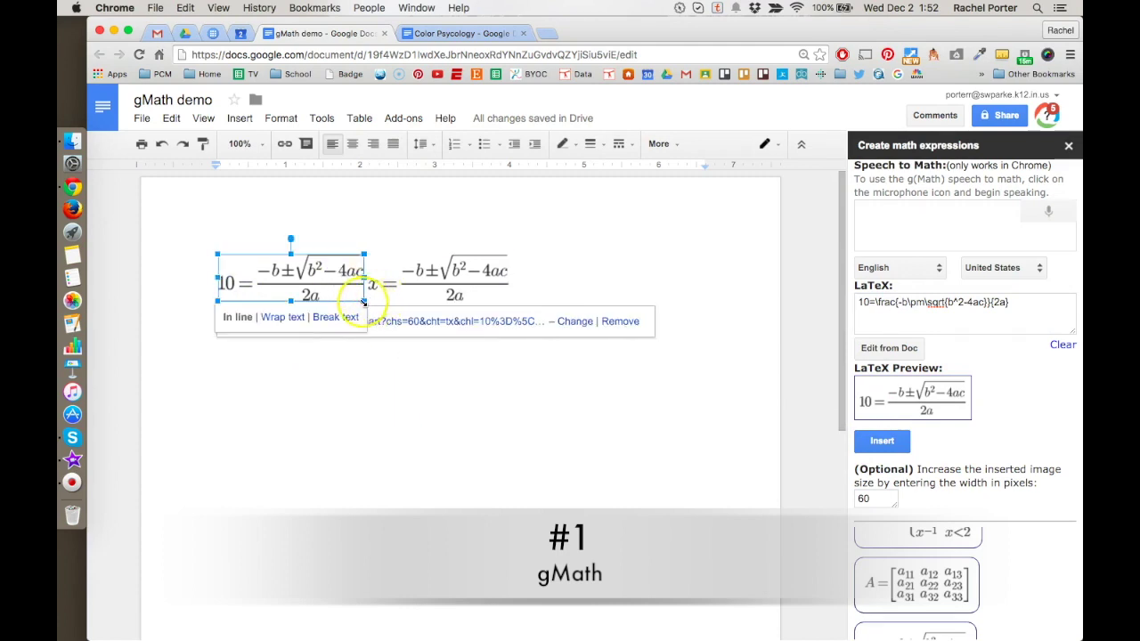
drag(364, 300, 399, 305)
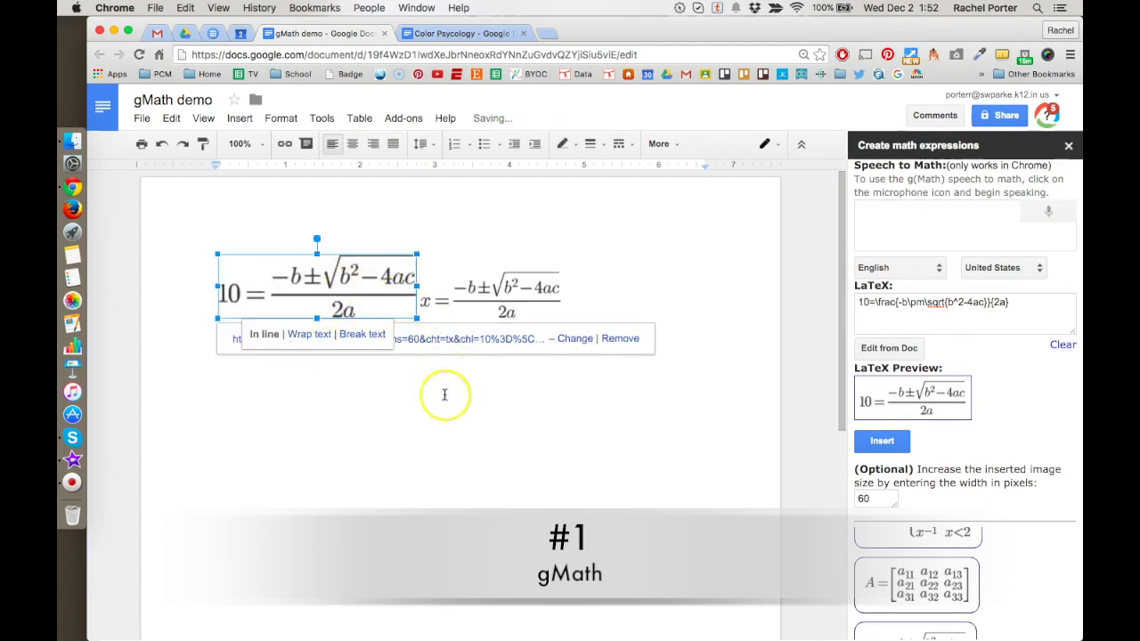
click(621, 425)
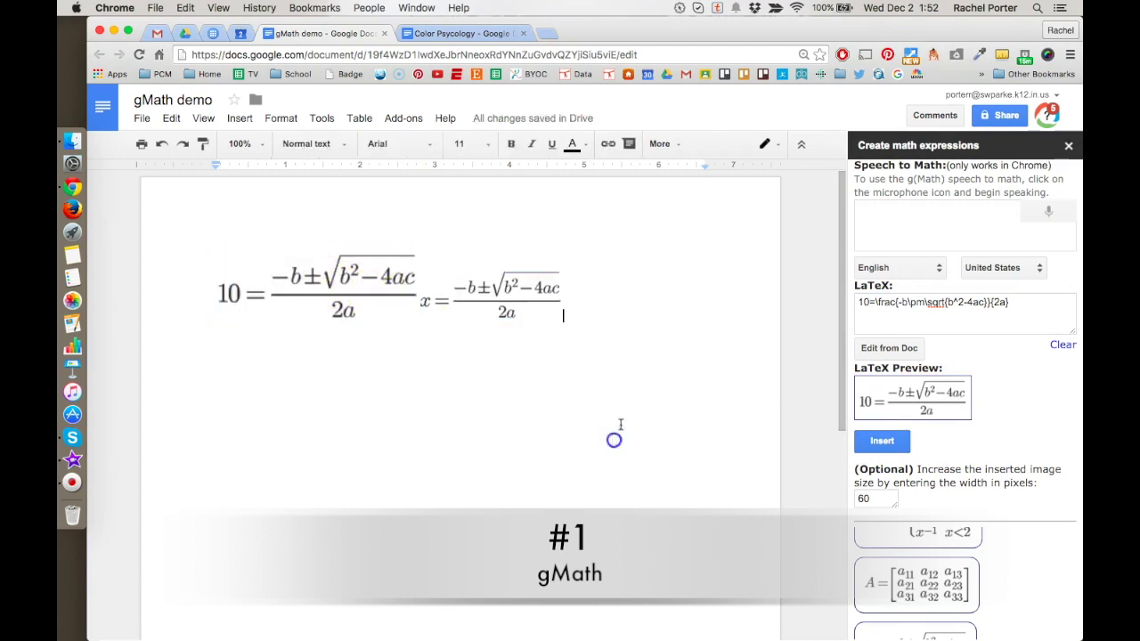
Use g(Math) to create a graph of the functions 3x+10, -2x-3 and Sin[x] and insert it in the document.
click(403, 117)
mouse_move(420, 186)
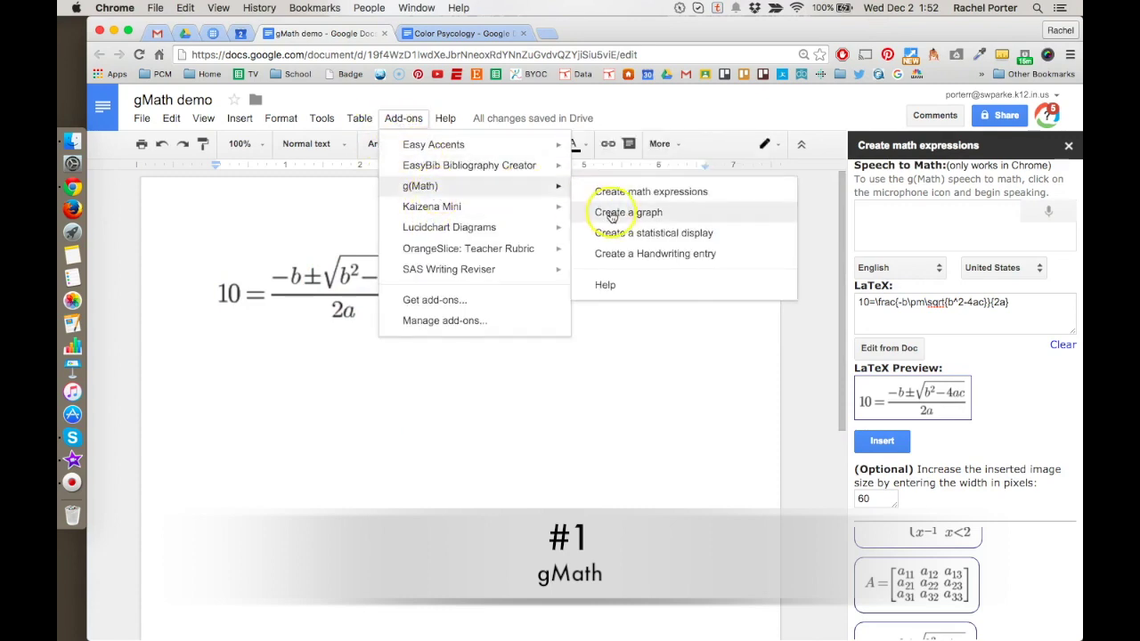
click(615, 211)
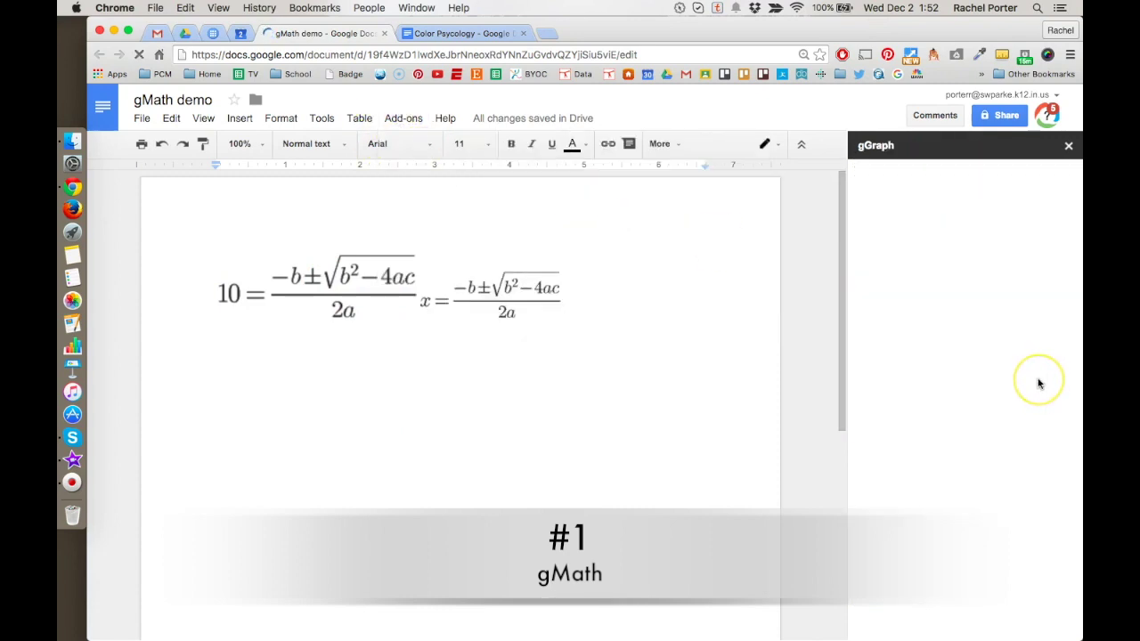
scroll(1037, 382, down, 10)
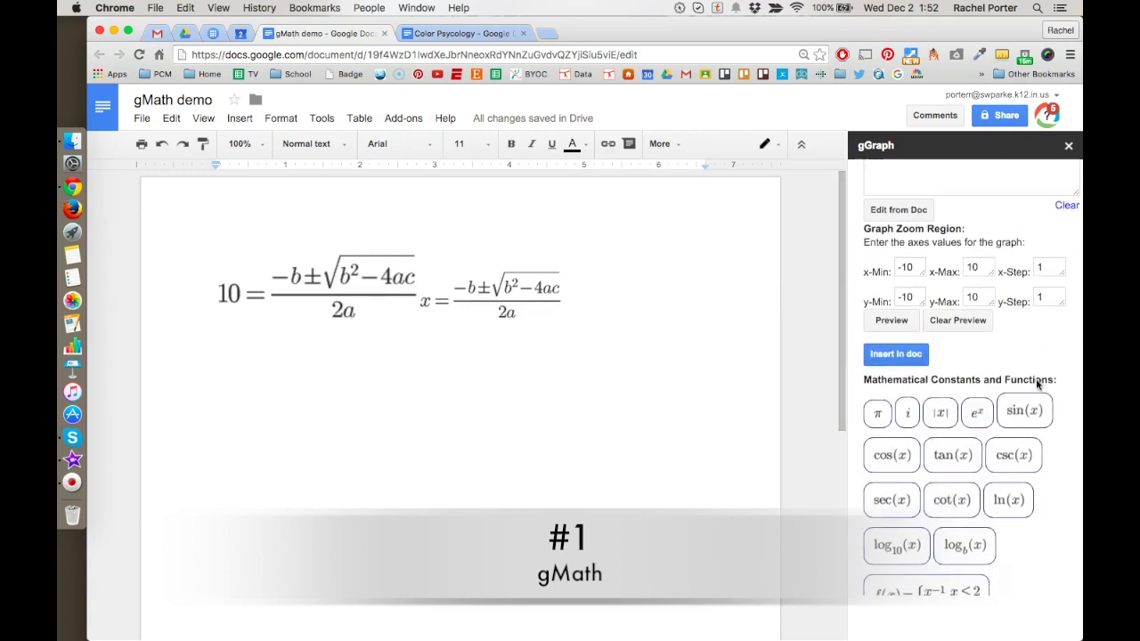
scroll(1037, 385, up, 5)
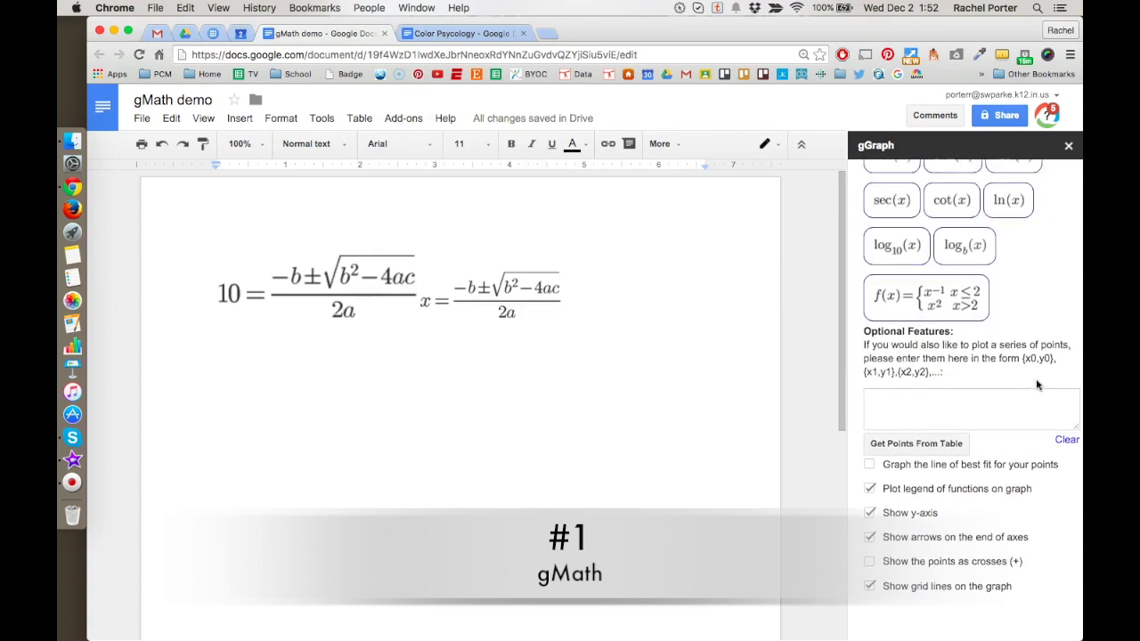
scroll(1036, 384, up, 5)
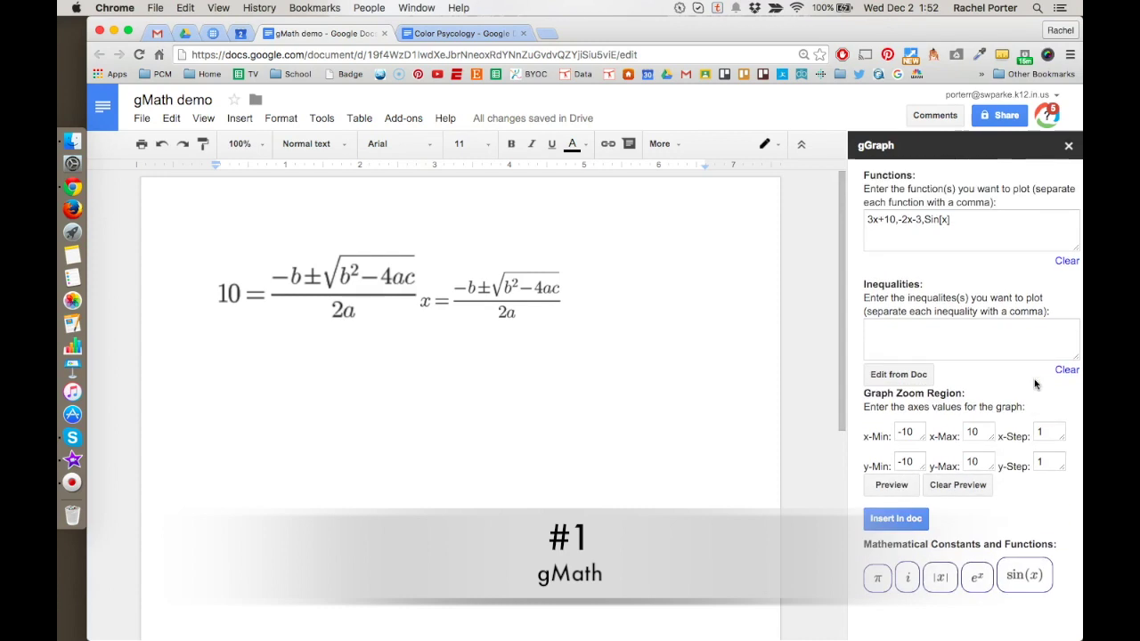
click(957, 220)
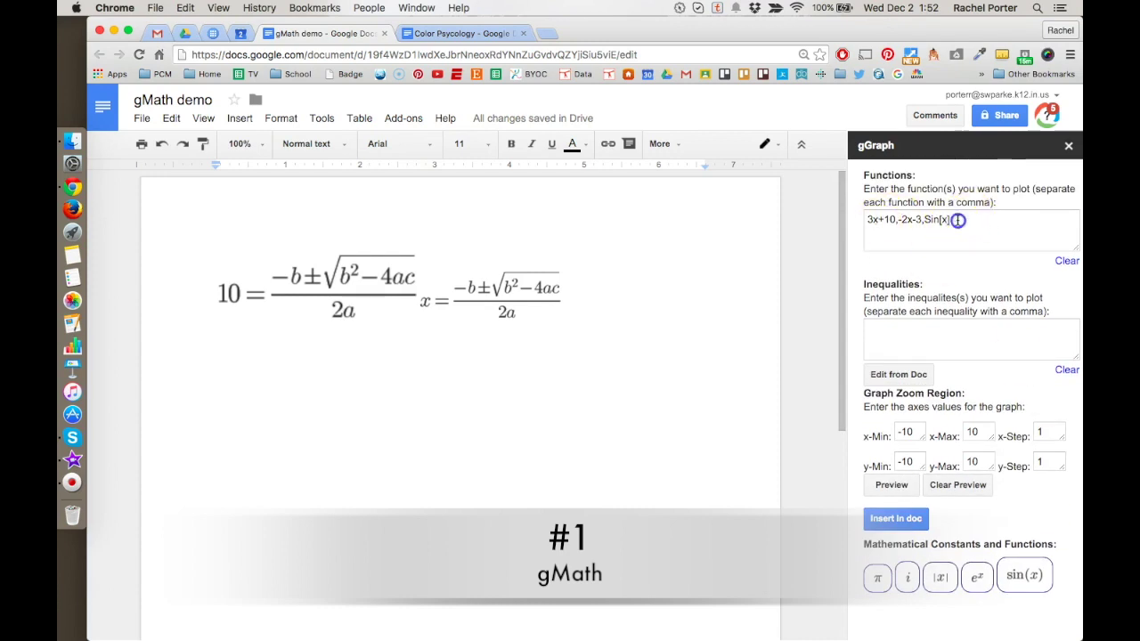
click(886, 521)
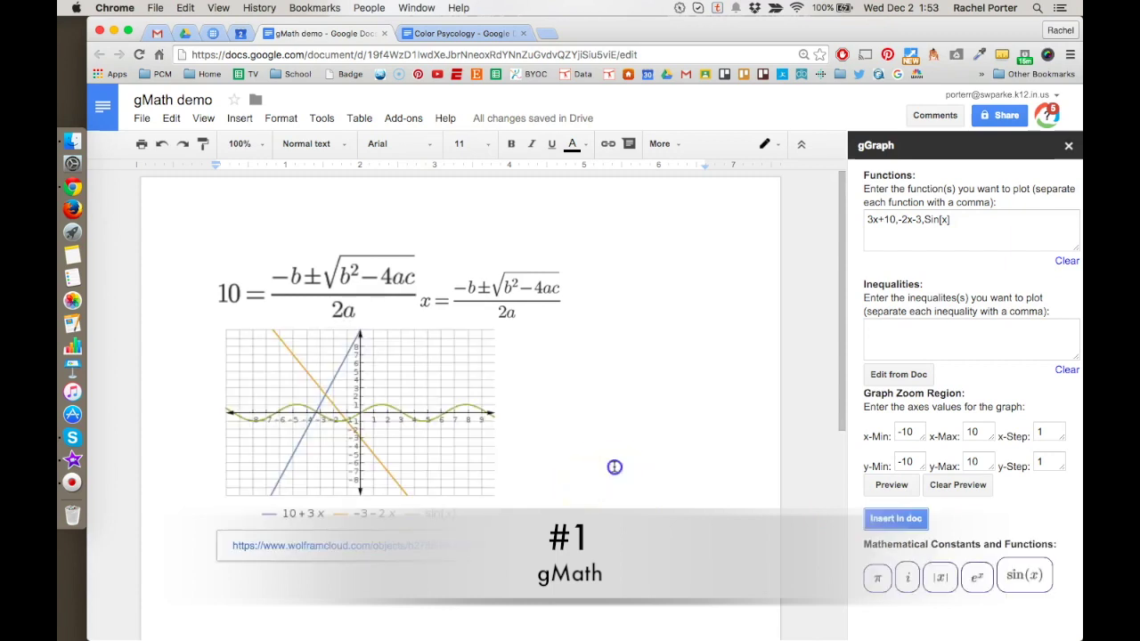
Enlarge the inserted function graph from its corner and deselect it.
scroll(468, 400, down, 3)
click(468, 392)
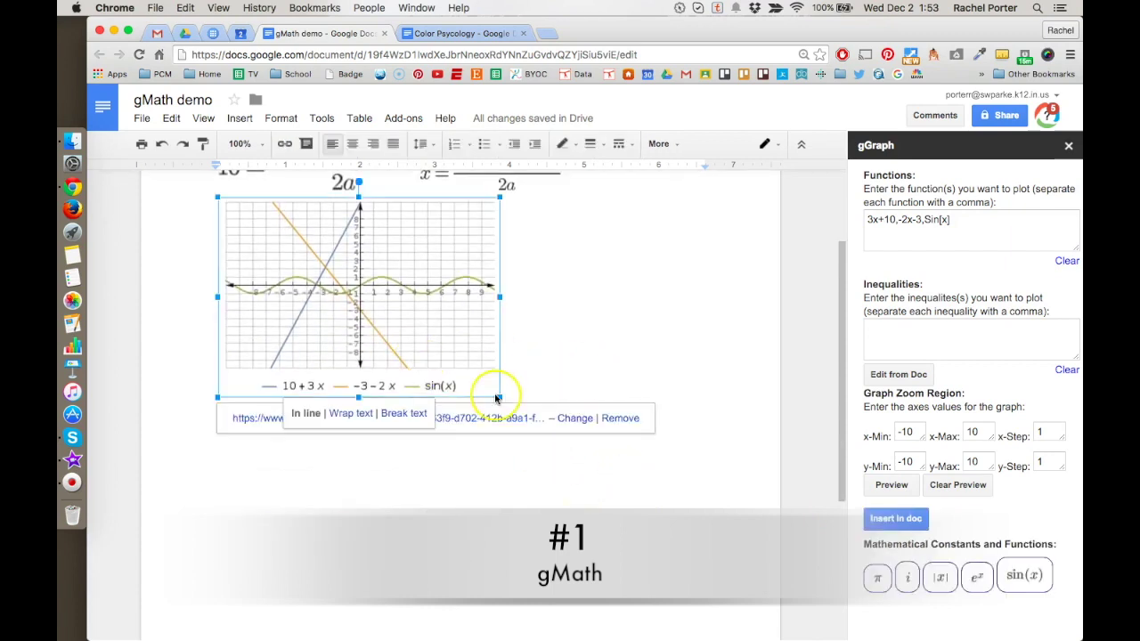
drag(497, 398, 559, 438)
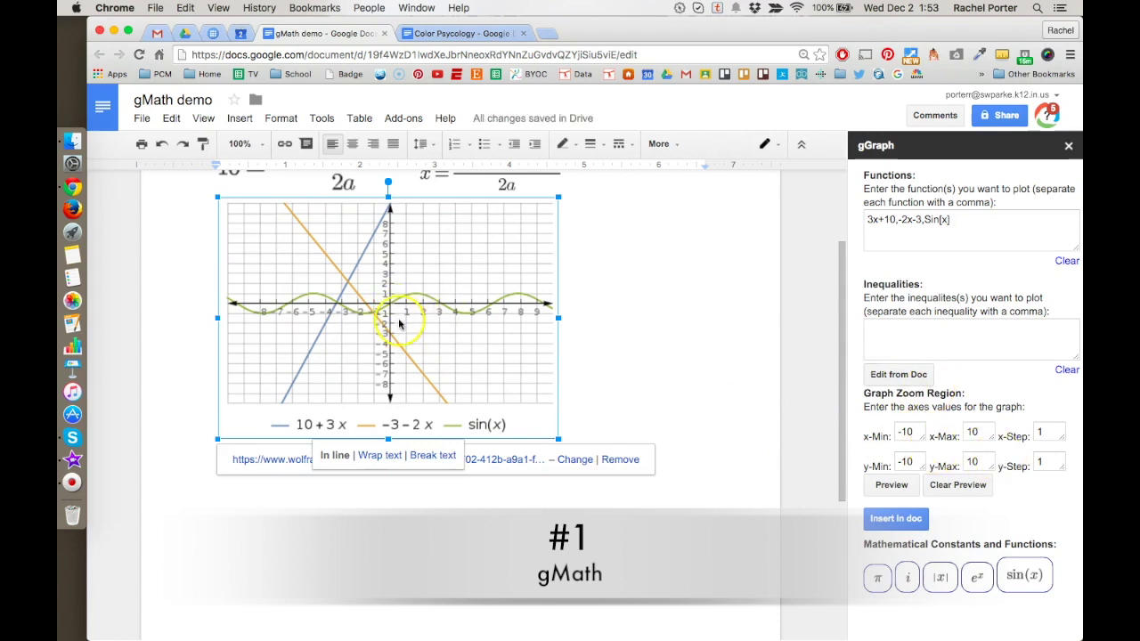
click(593, 318)
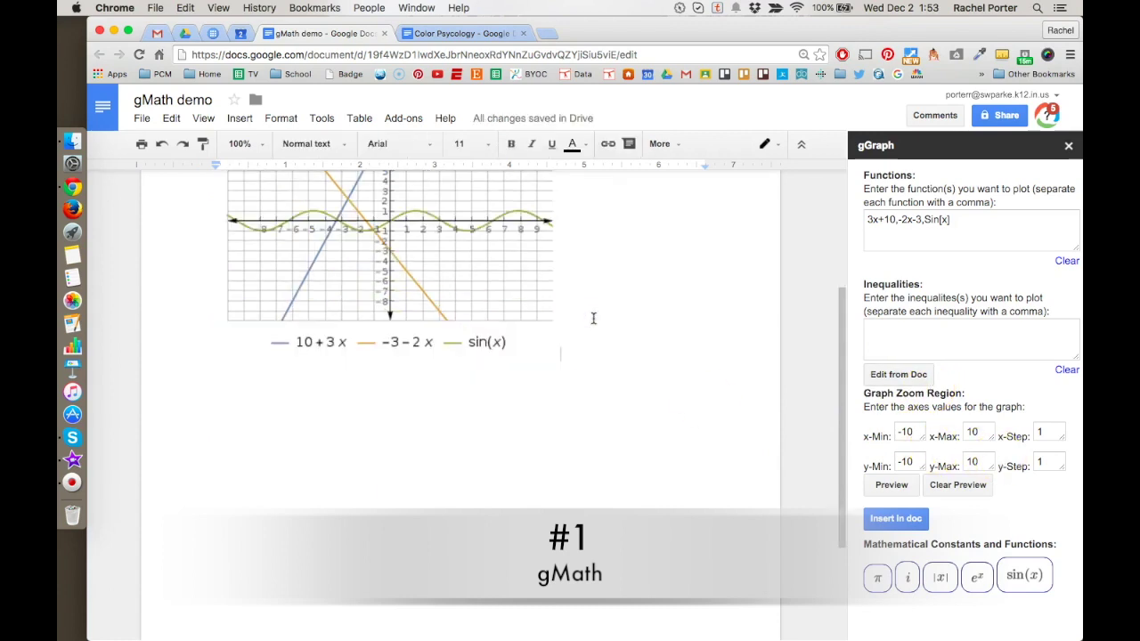
scroll(593, 318, up, 5)
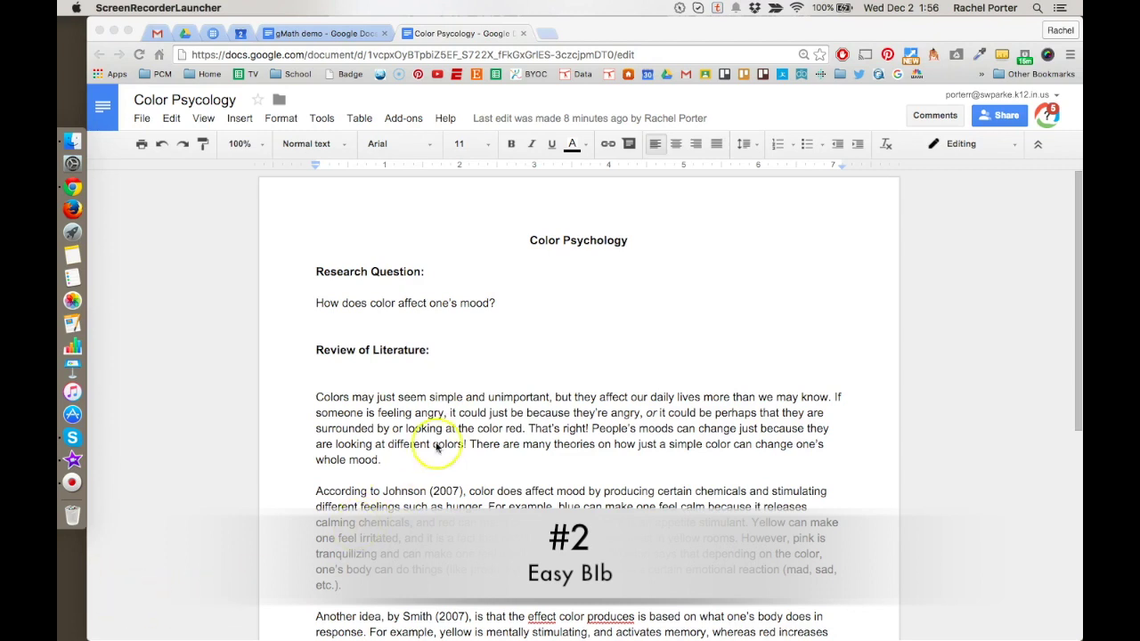
Open the bibliography manager of the EasyBib Bibliography Creator add-on in the Color Psycology document.
click(412, 119)
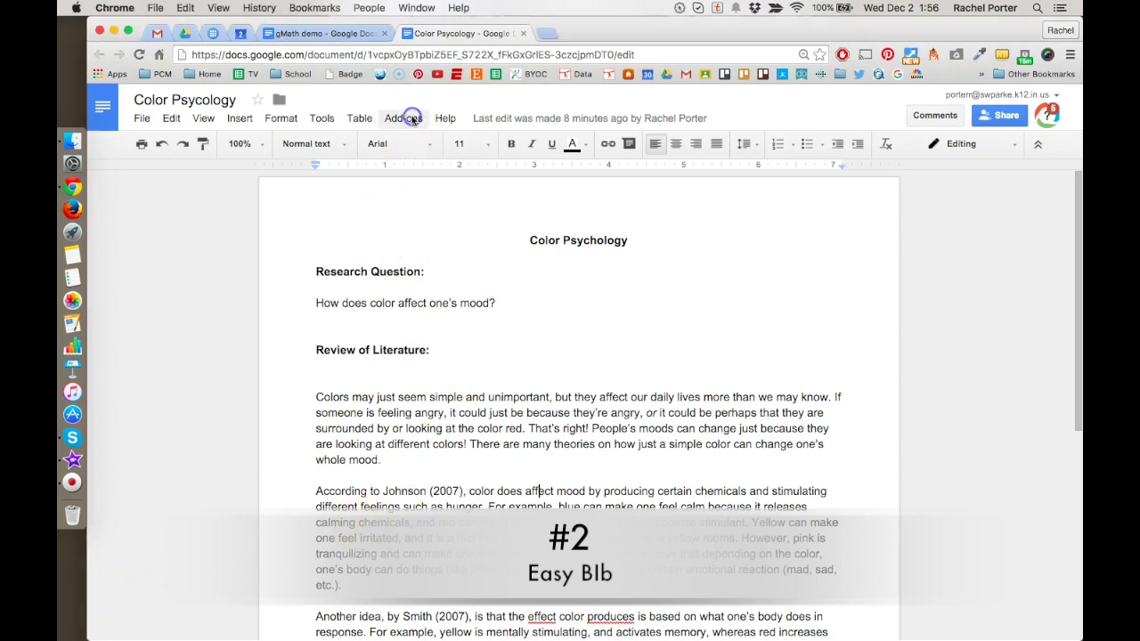
click(403, 119)
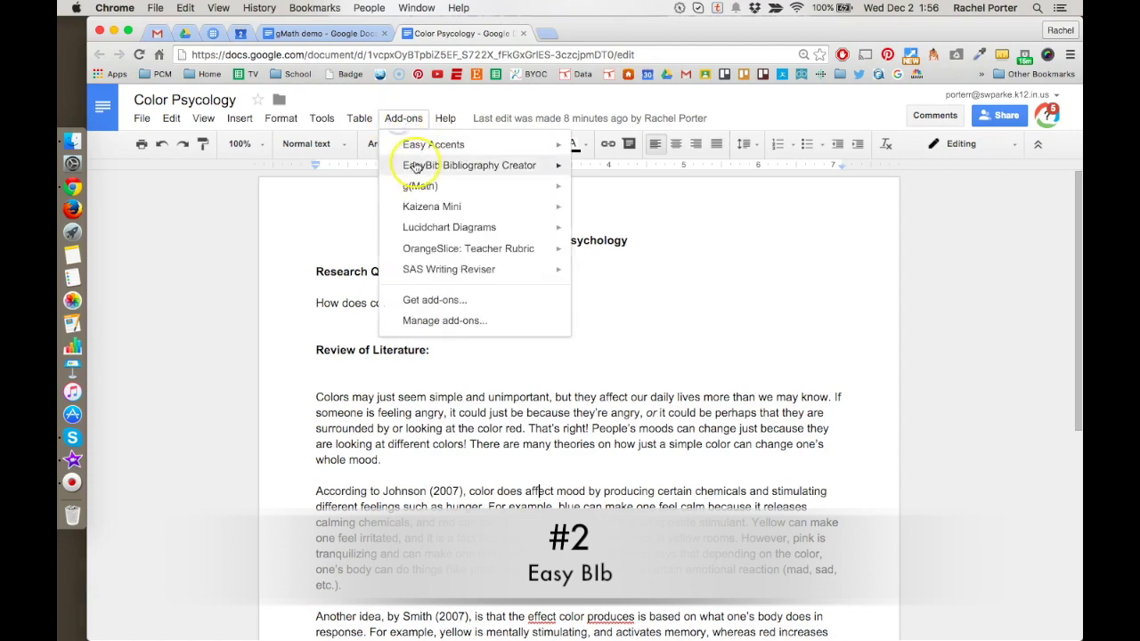
mouse_move(417, 167)
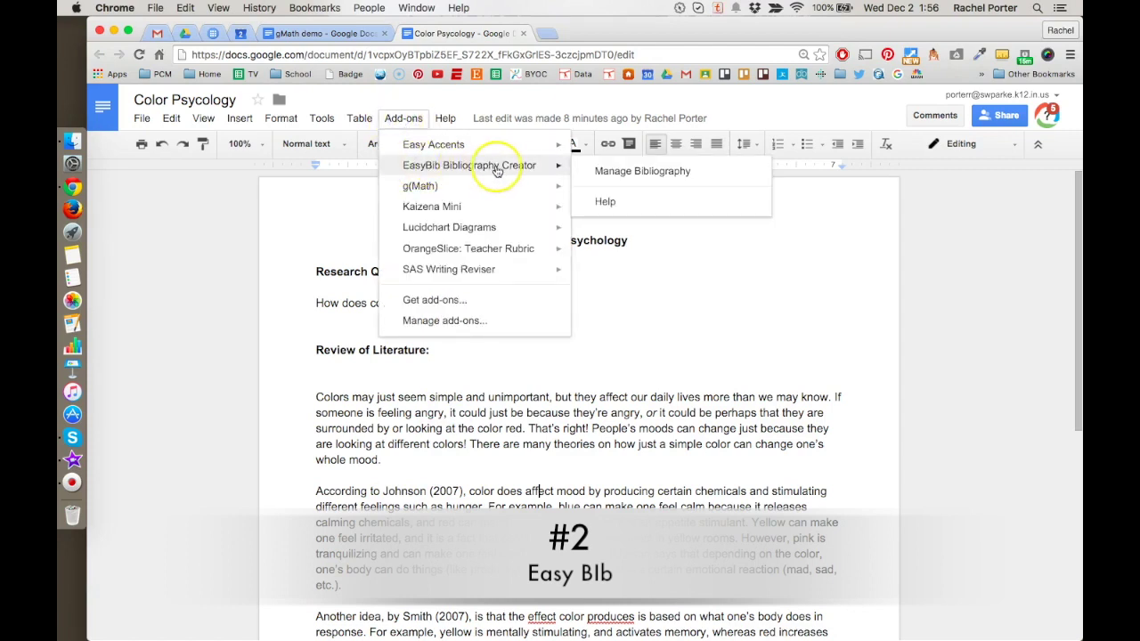
click(621, 171)
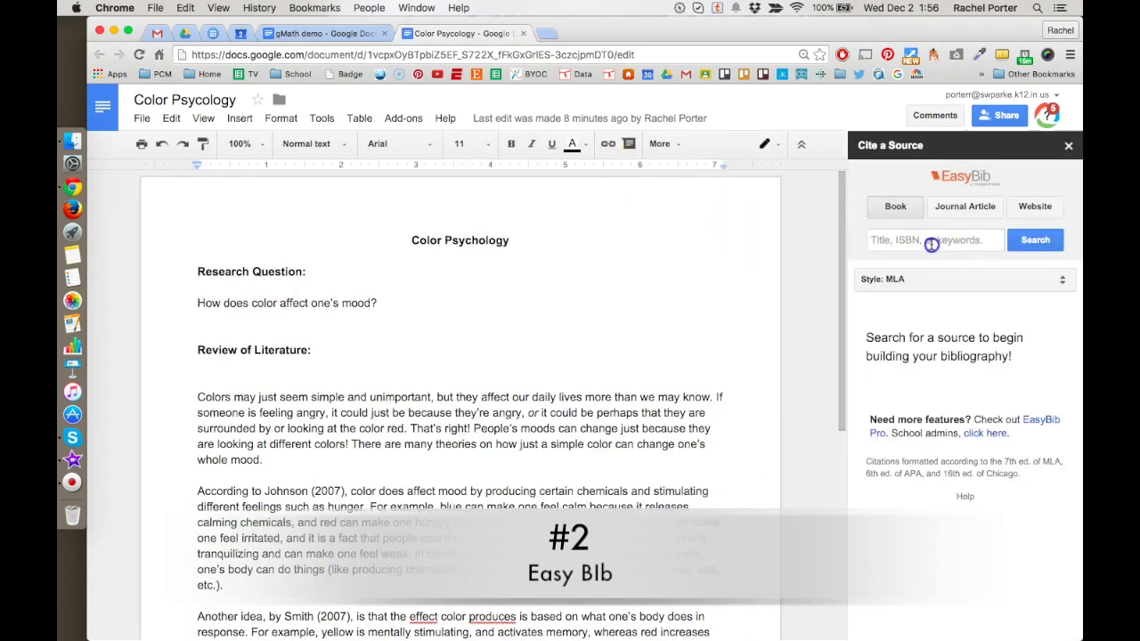
Search EasyBib's book sources for "Color Psychology".
click(931, 246)
text(c)
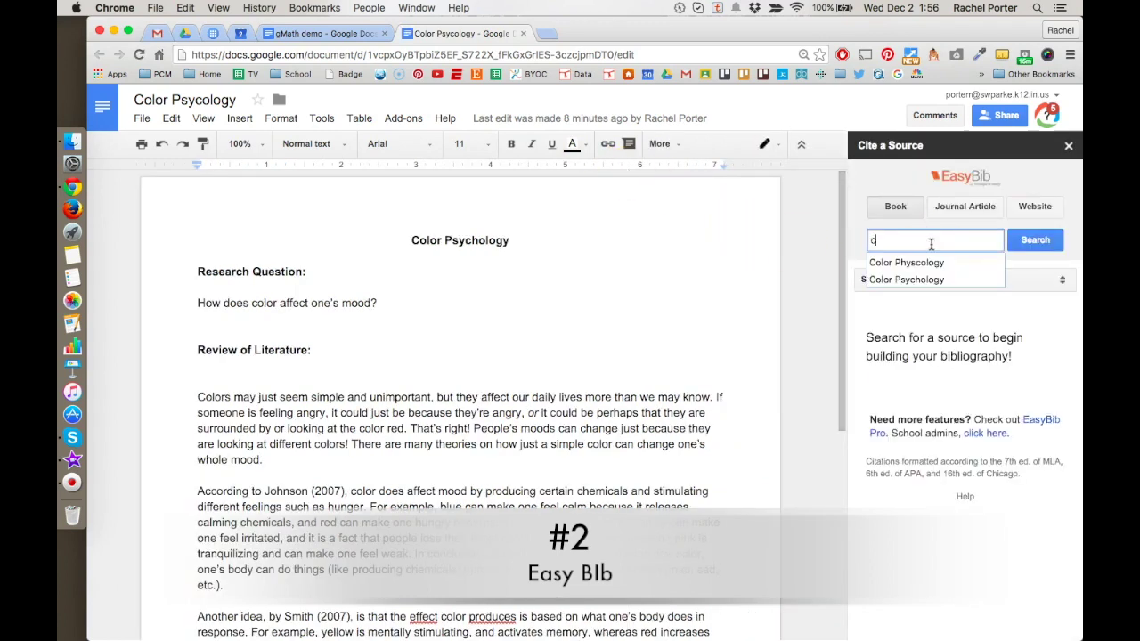
text(olor Psychology)
click(906, 279)
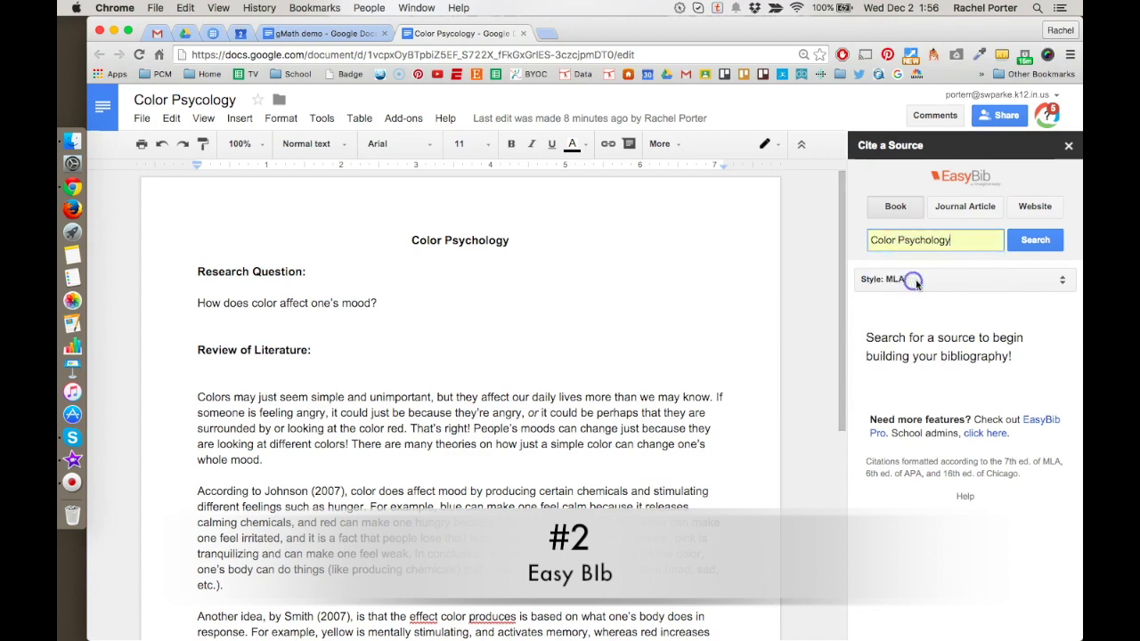
click(1030, 243)
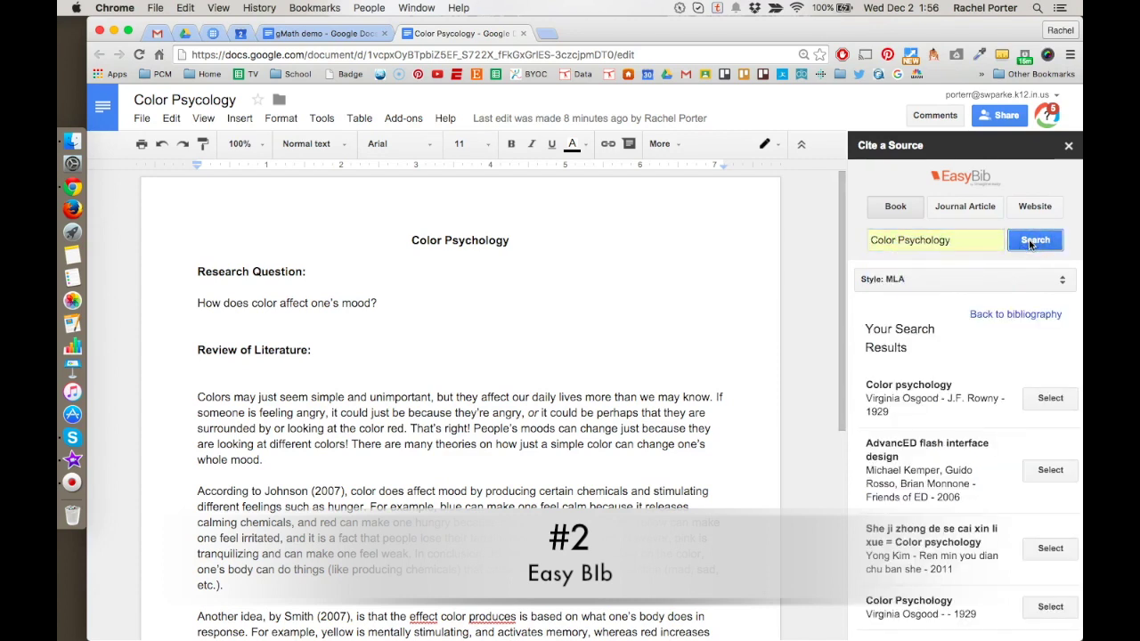
click(859, 406)
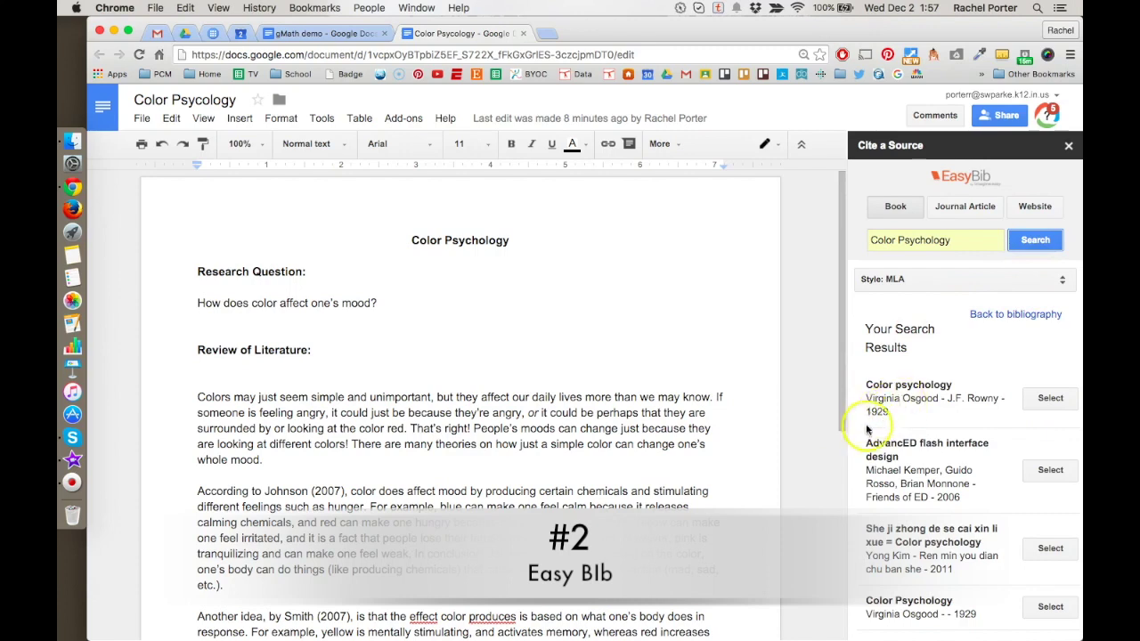
Add the first "Color psychology" book result from 1929 and the journals.lww.com article on color psychology and color therapy to the bibliography.
click(1046, 401)
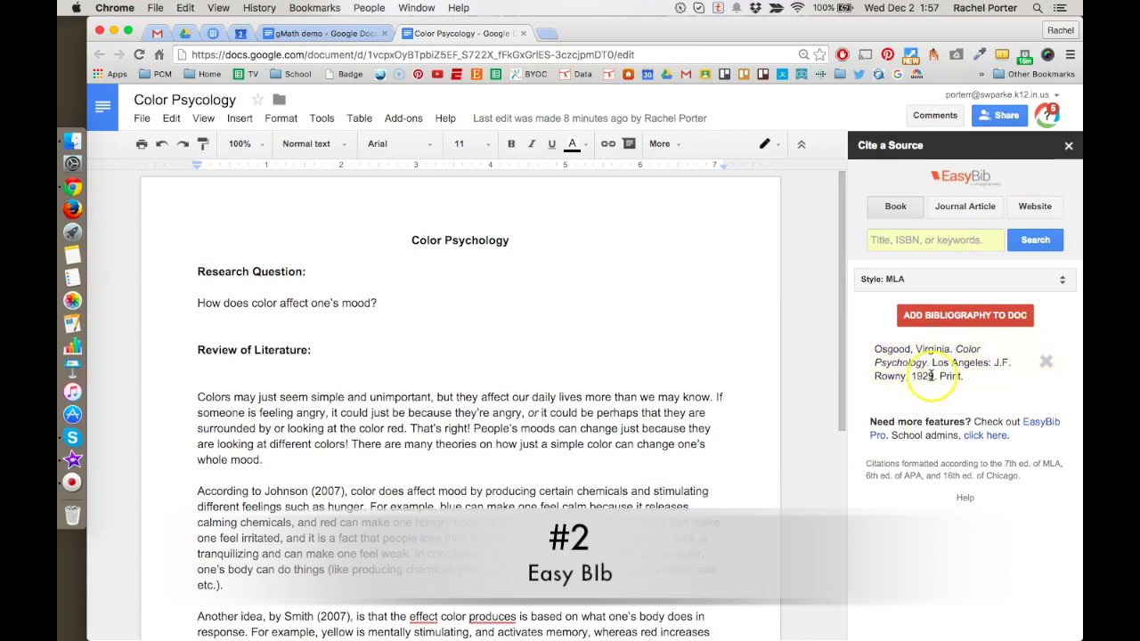
click(1034, 209)
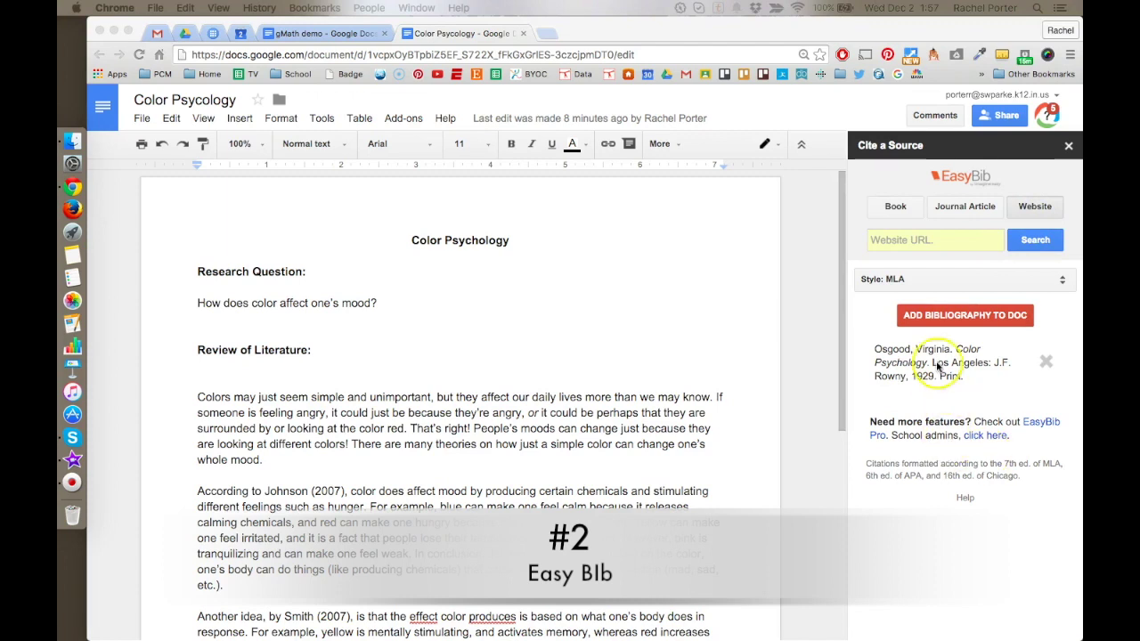
click(927, 240)
key(super+v)
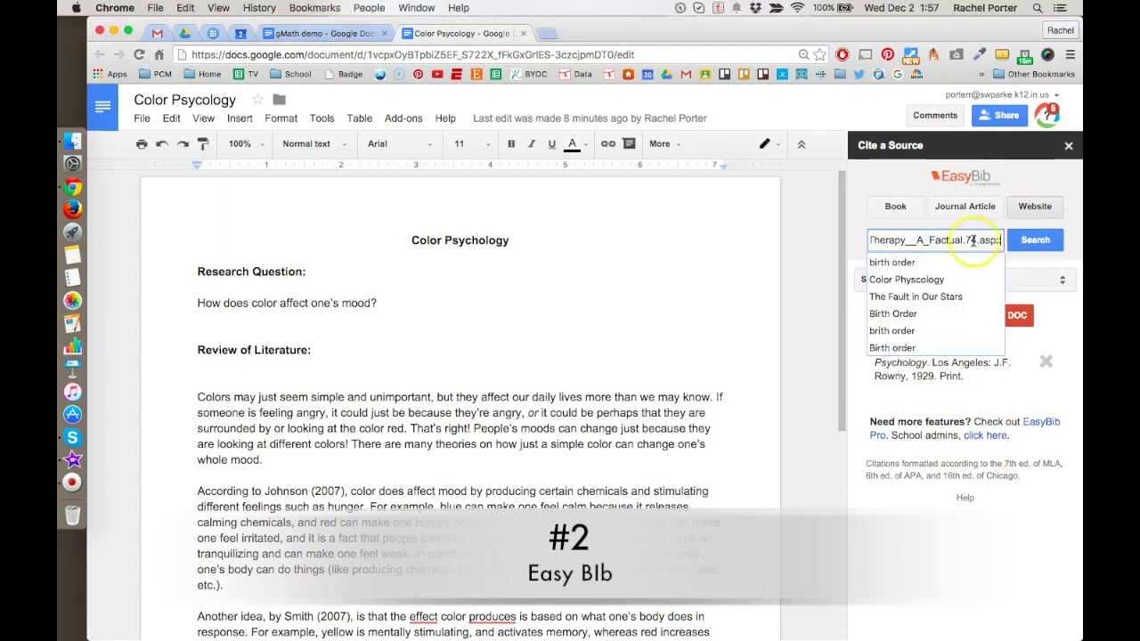
click(1033, 241)
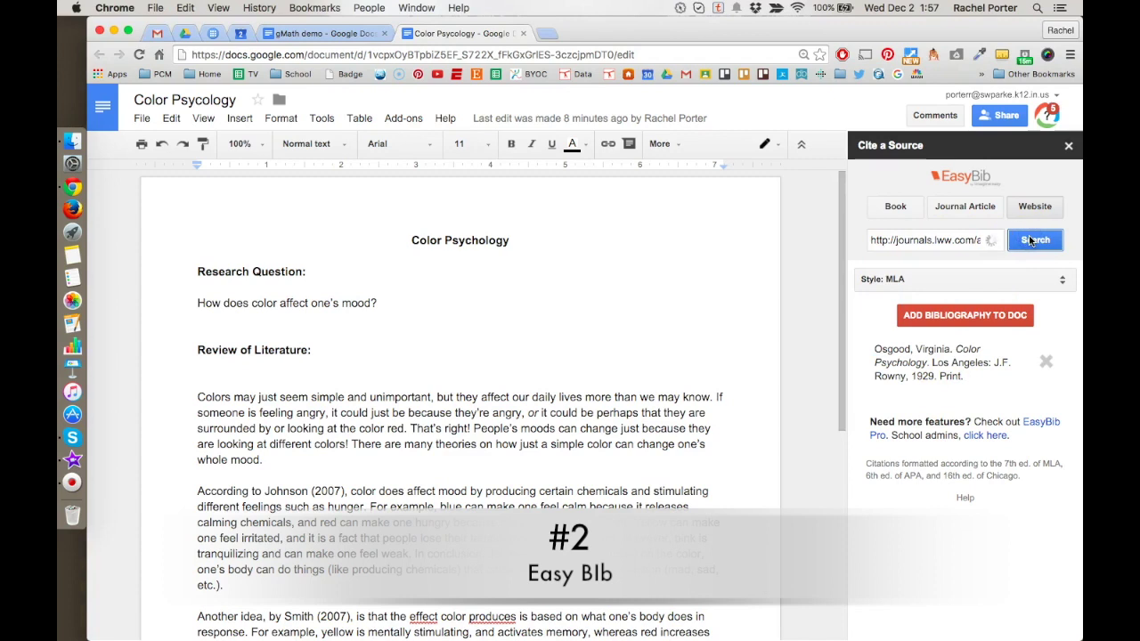
click(1033, 245)
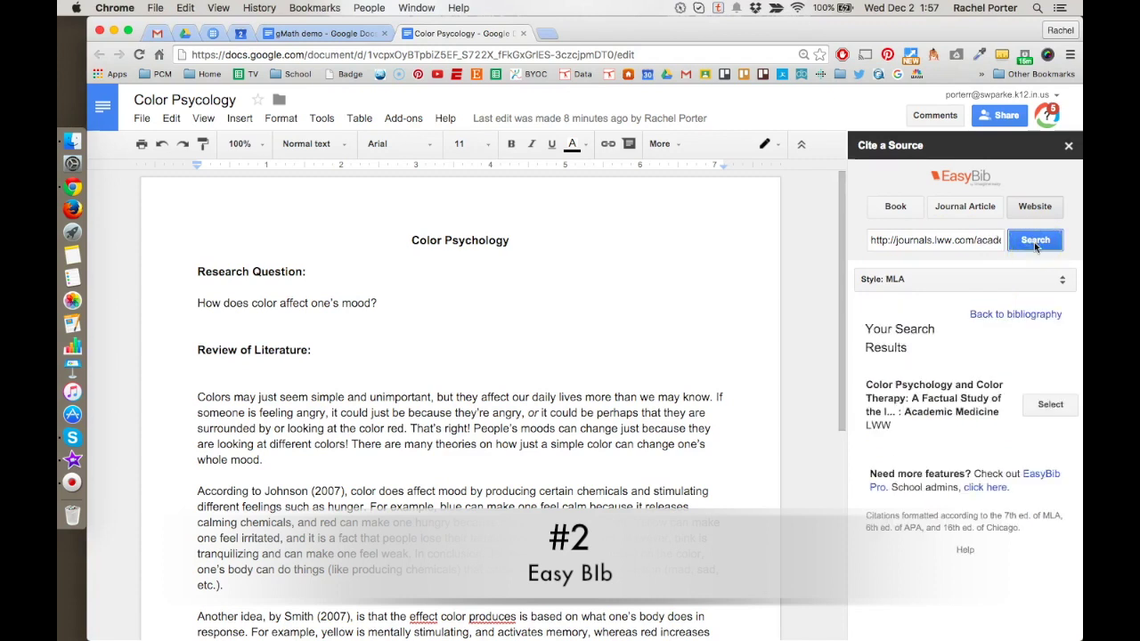
click(1059, 411)
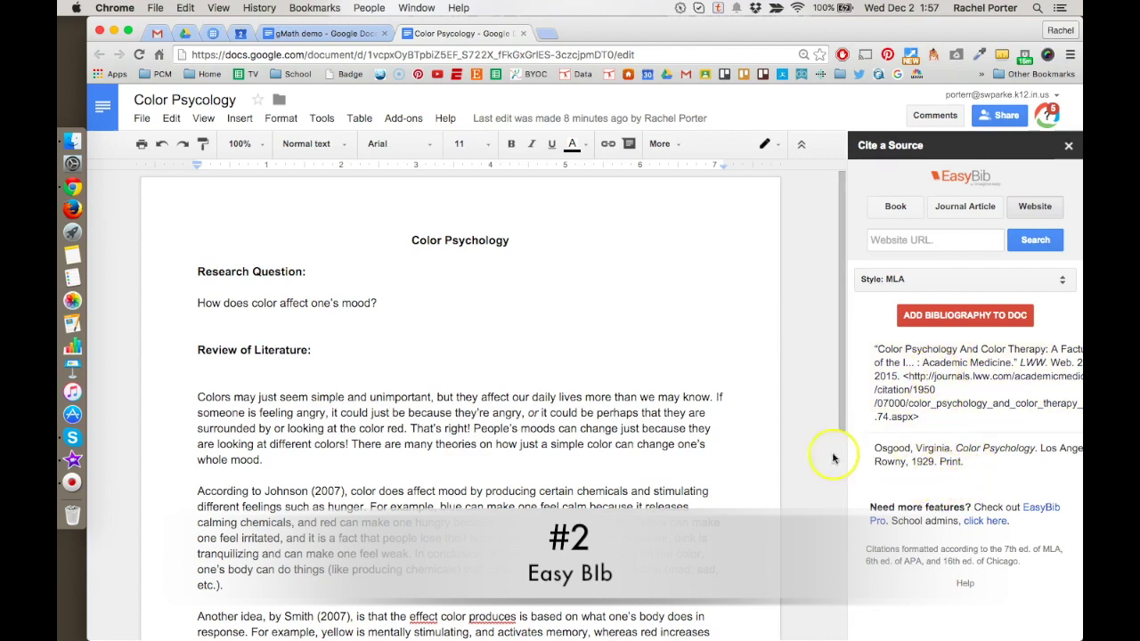
Insert the MLA bibliography of the collected sources into the Color Psycology document.
scroll(695, 389, down, 2)
scroll(695, 389, down, 5)
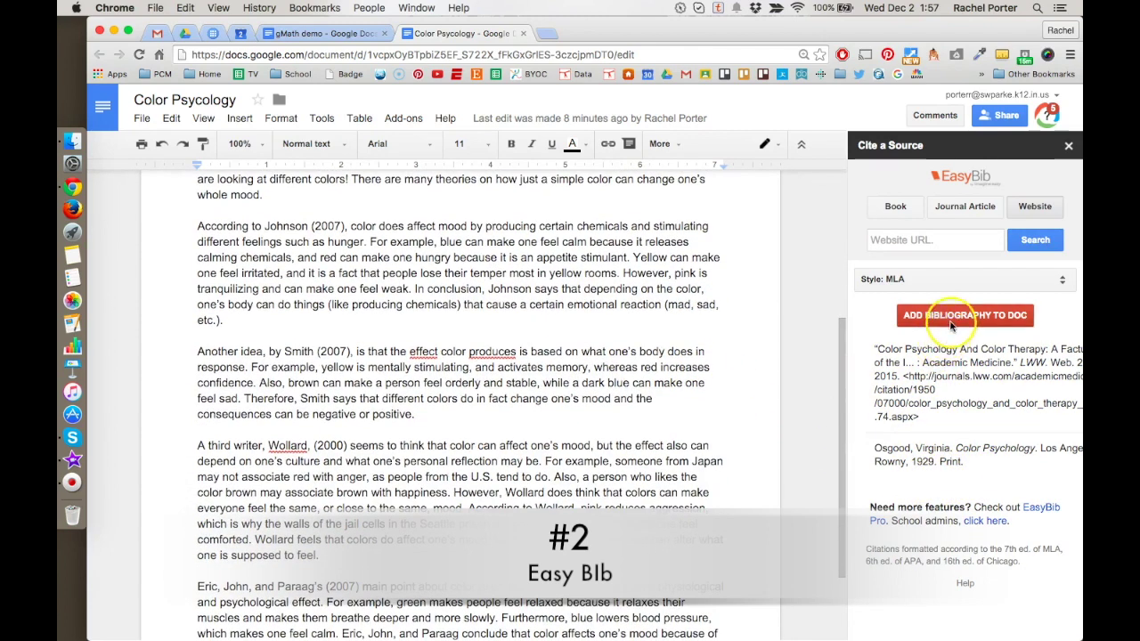
click(952, 316)
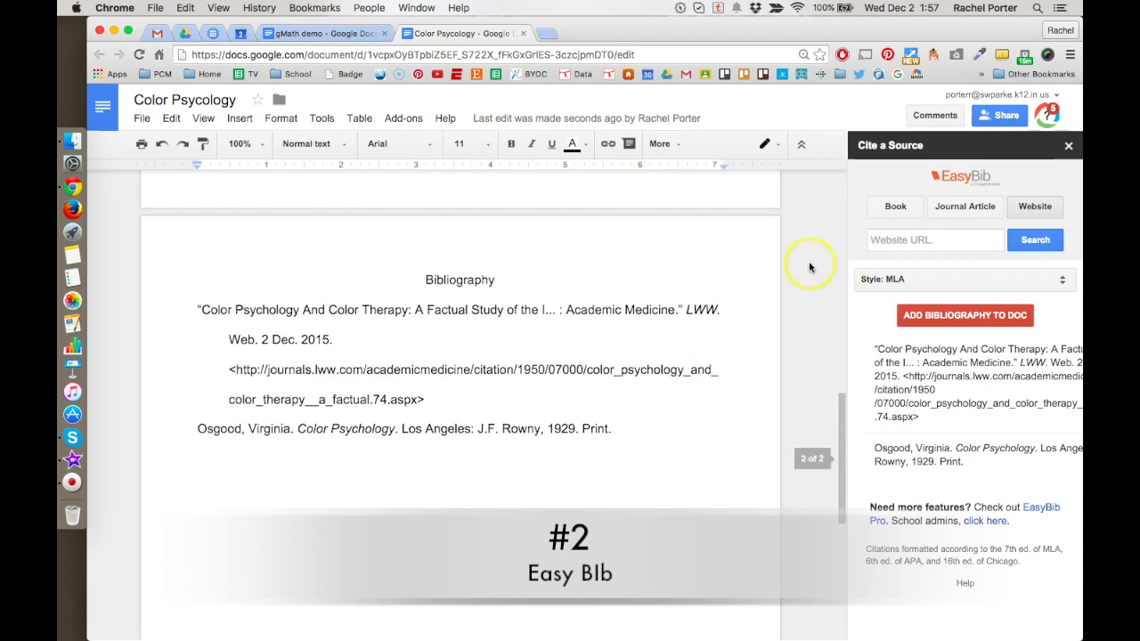
Examine the citation styles that EasyBib offers for the bibliography, such as MLA, APA and Chicago.
click(894, 282)
click(893, 281)
click(894, 282)
scroll(894, 283, right, 1)
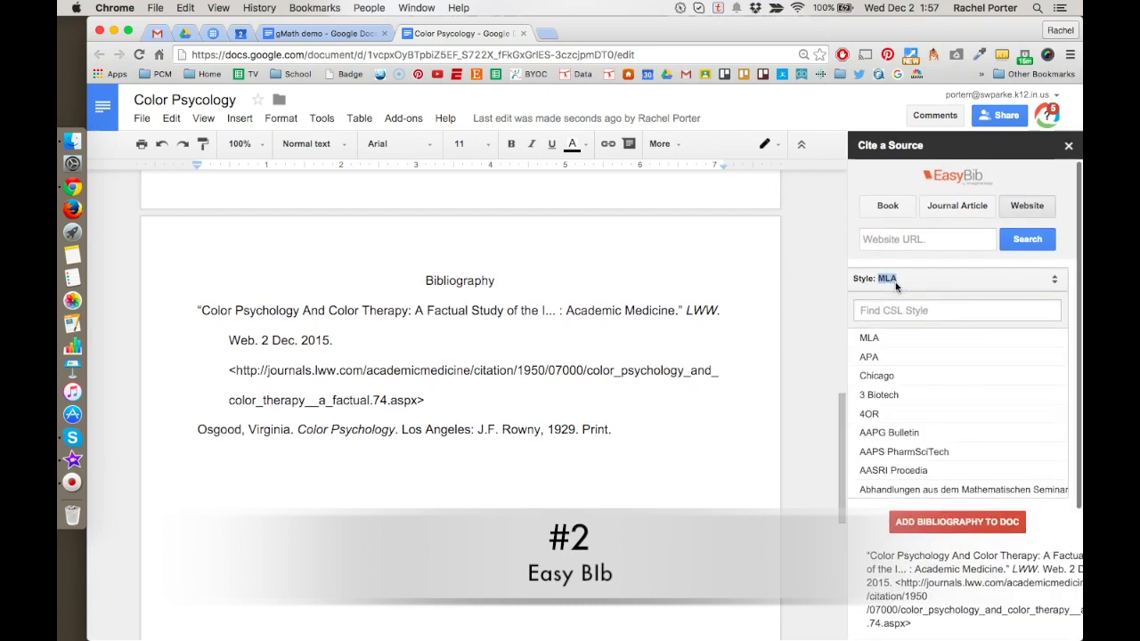
click(913, 378)
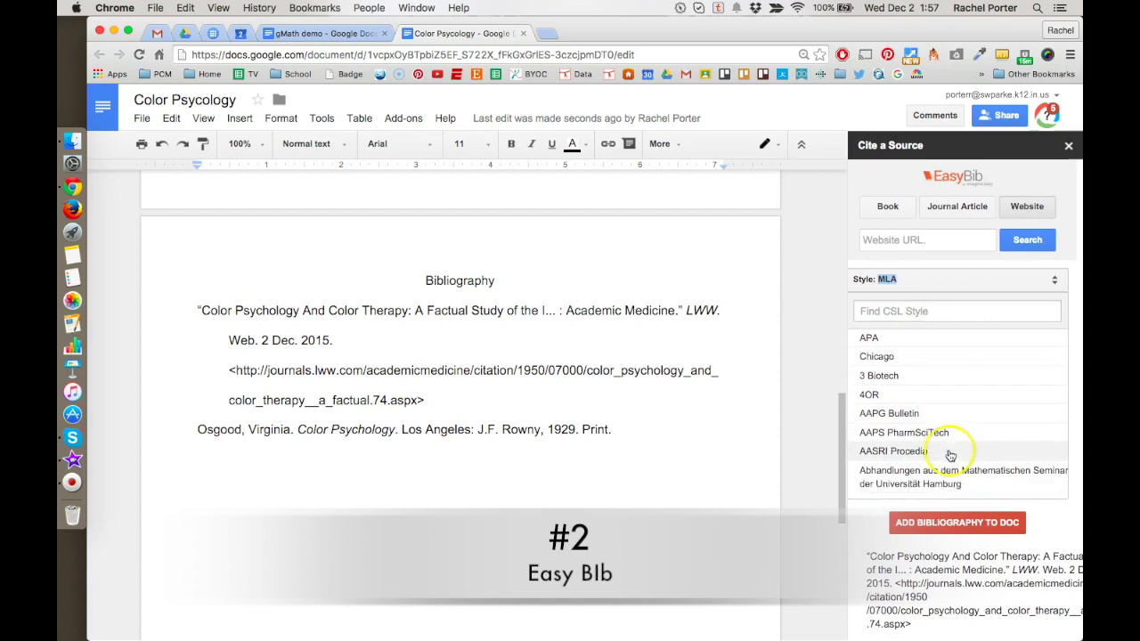
scroll(949, 455, down, 5)
scroll(946, 443, up, 6)
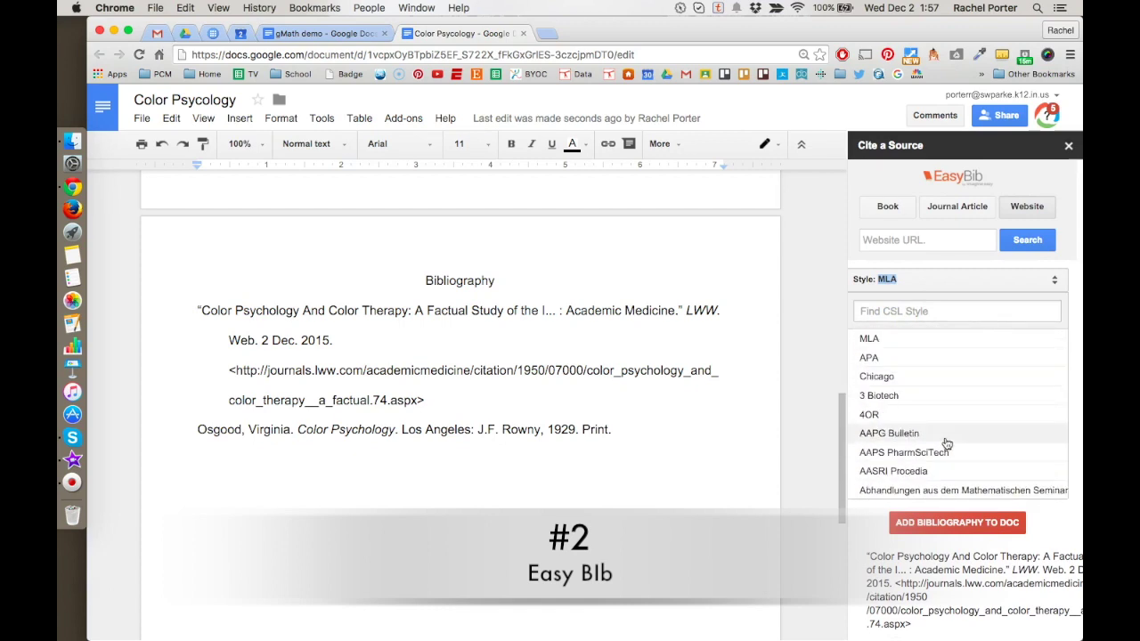
click(1035, 312)
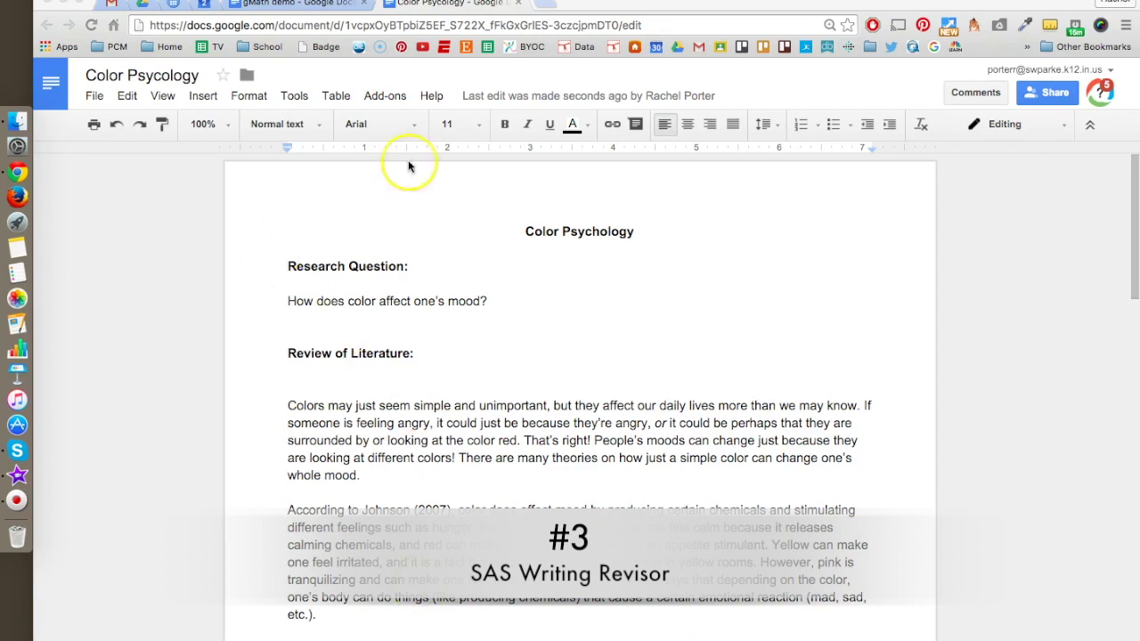
Open the SAS Writing Reviser add-on for the Color Psycology document.
click(390, 98)
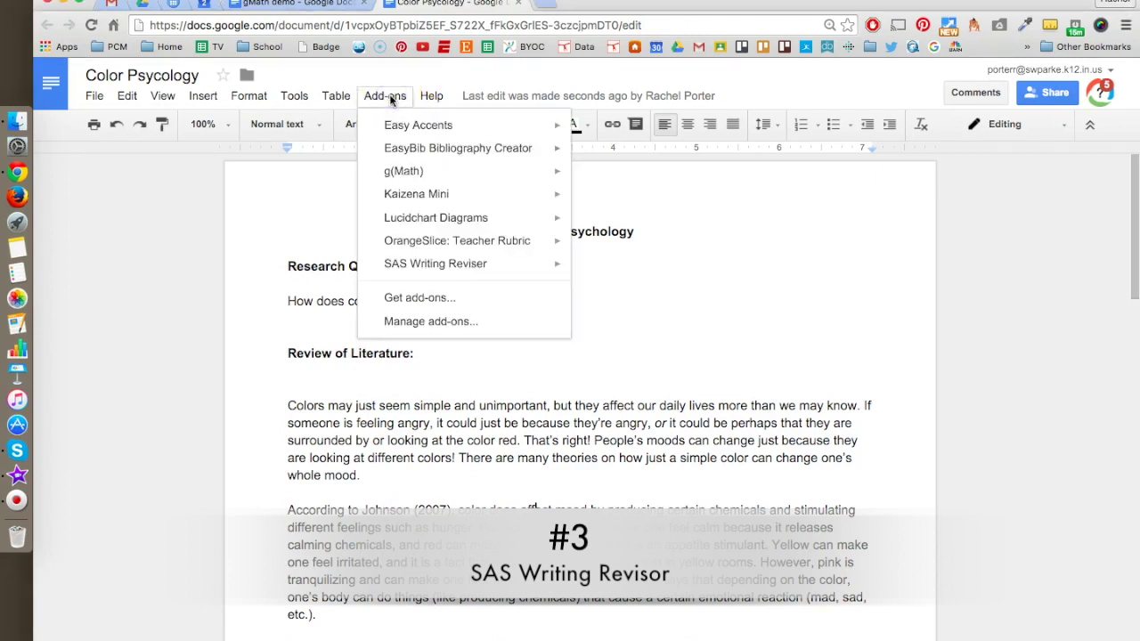
mouse_move(414, 268)
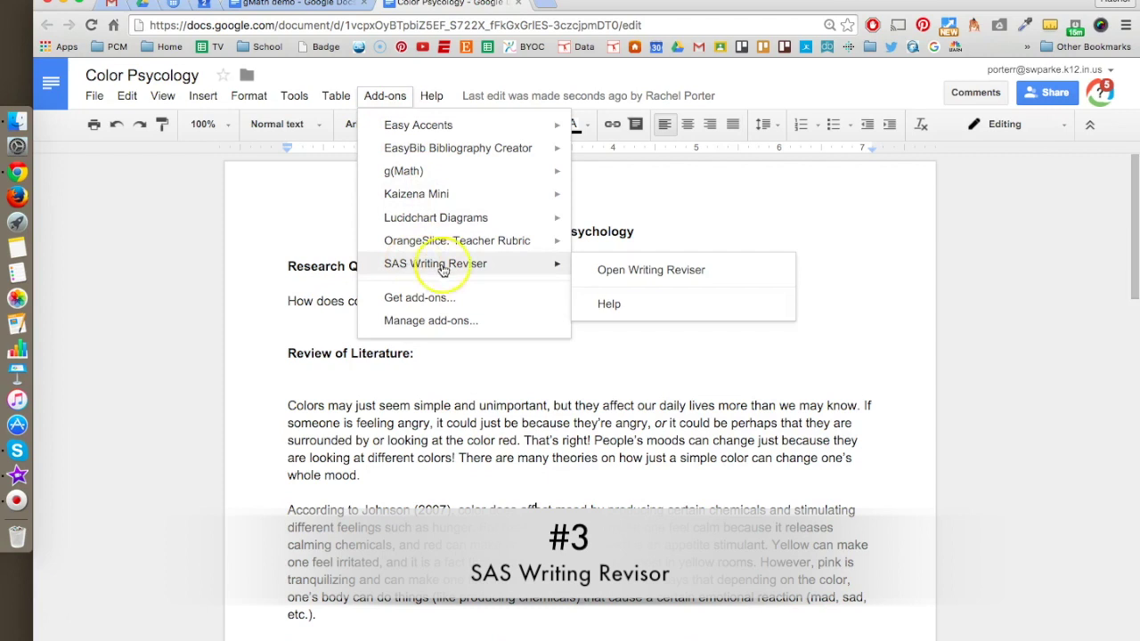
click(417, 271)
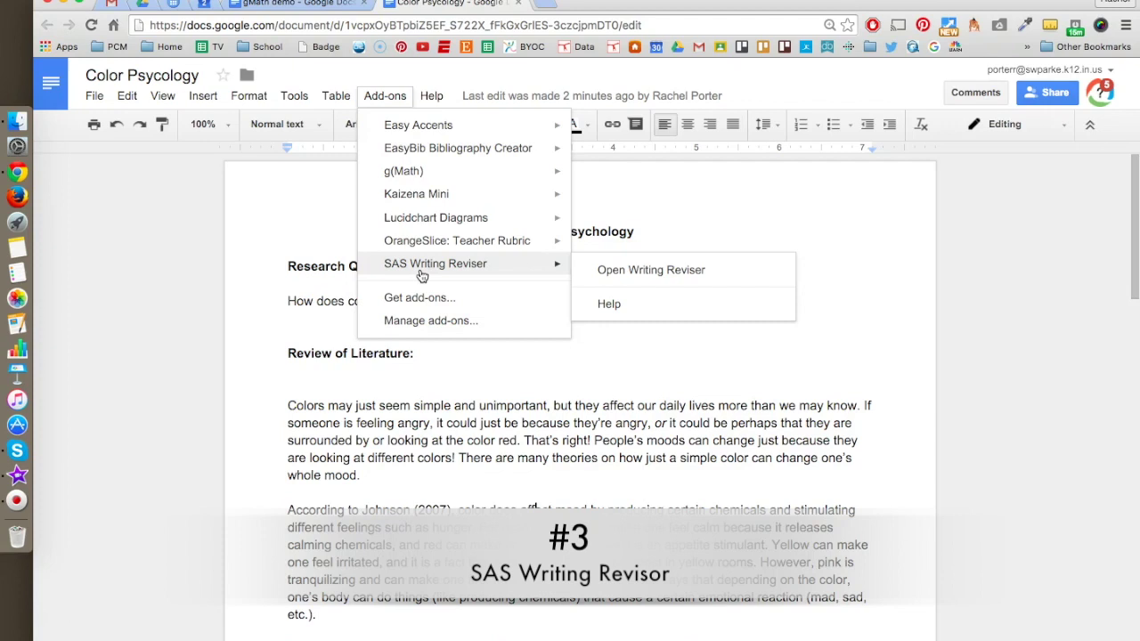
click(643, 270)
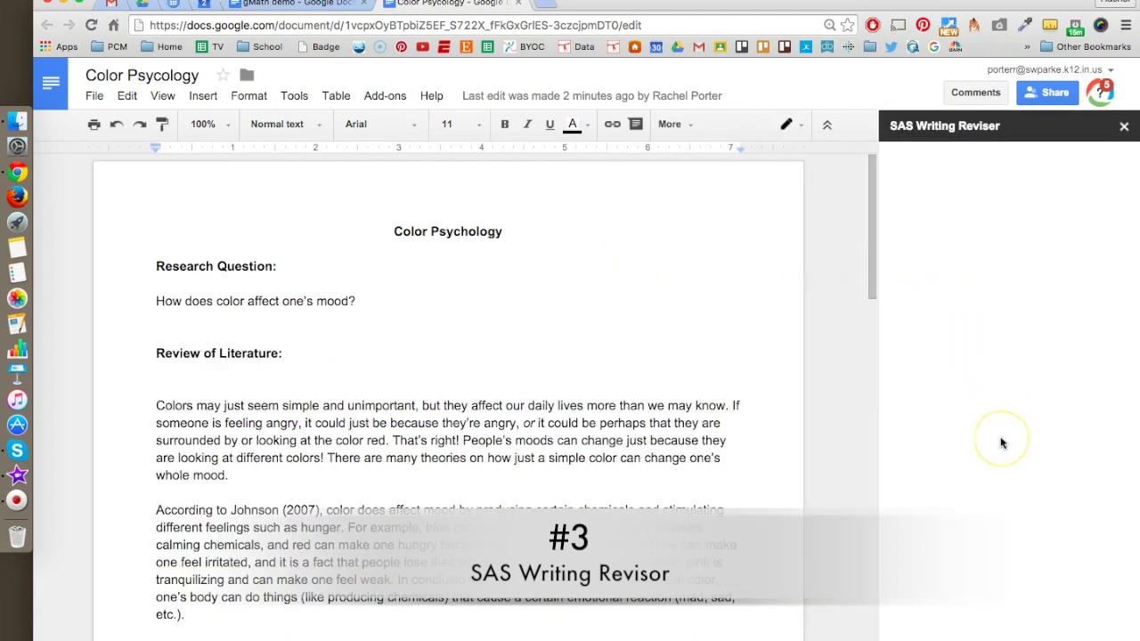
Review the Writing Reviser's statistics for all revision areas of the document and close them.
scroll(957, 605, down, 1)
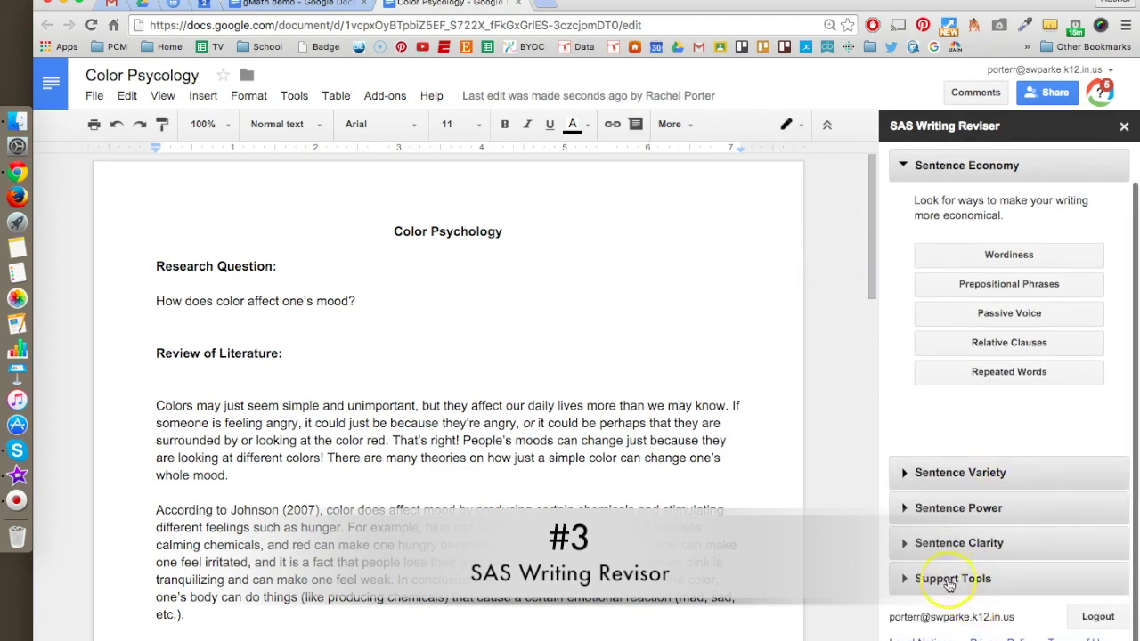
click(943, 583)
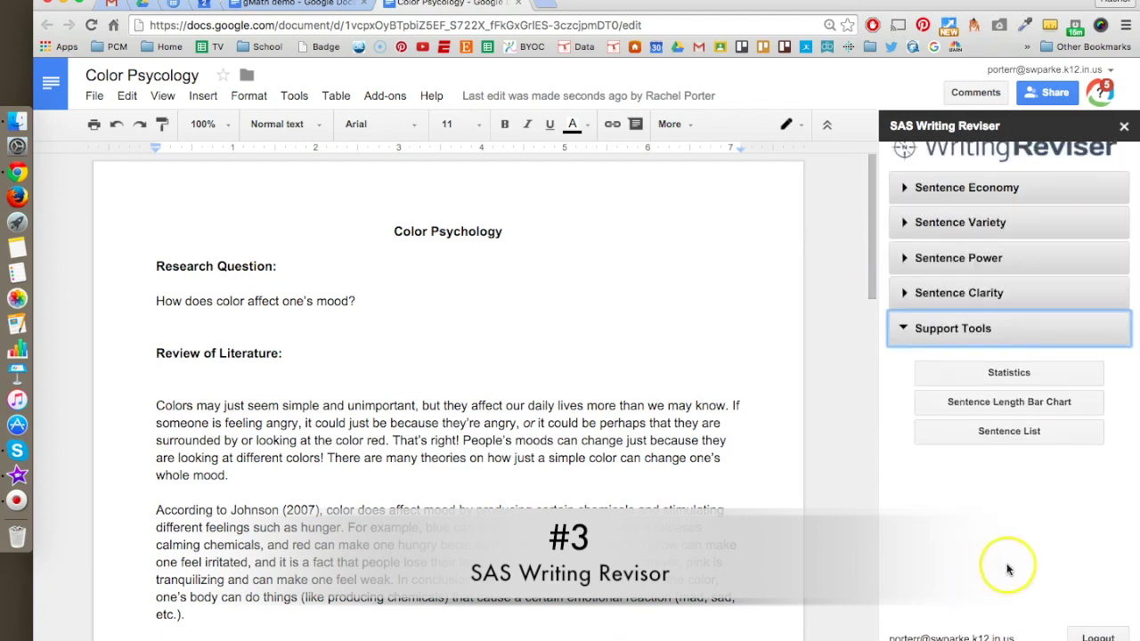
click(1012, 378)
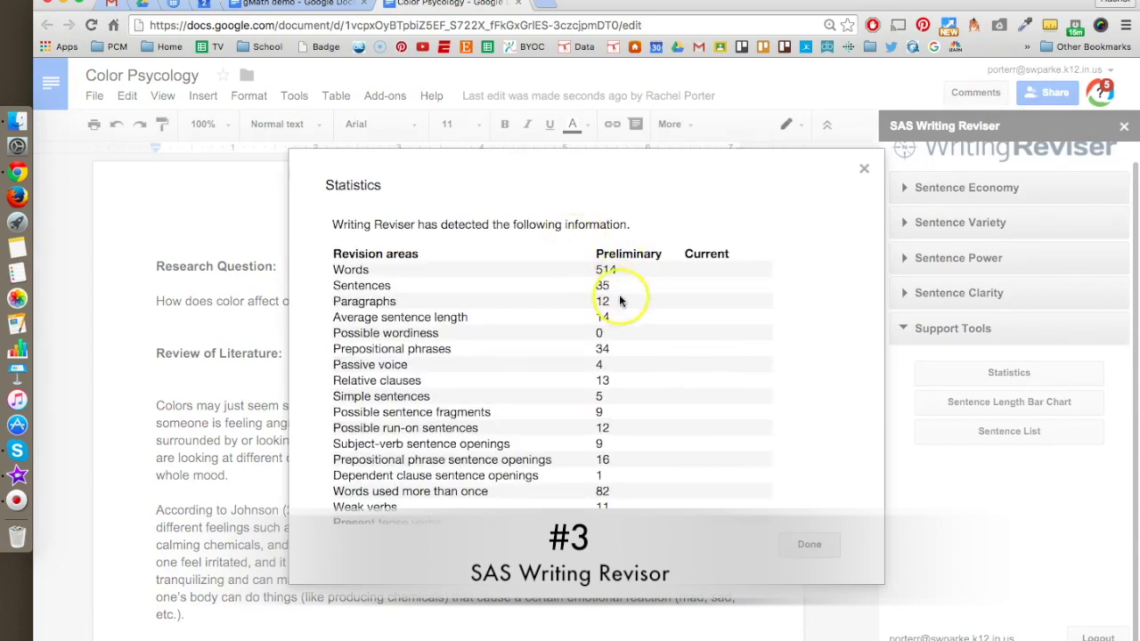
scroll(640, 345, down, 5)
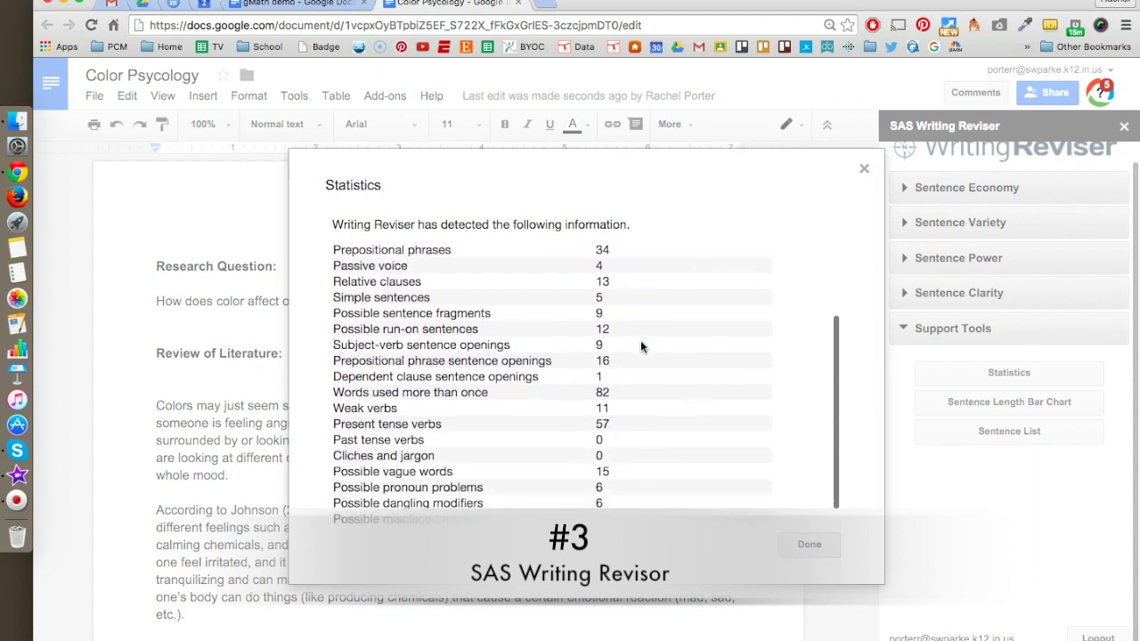
scroll(640, 346, down, 1)
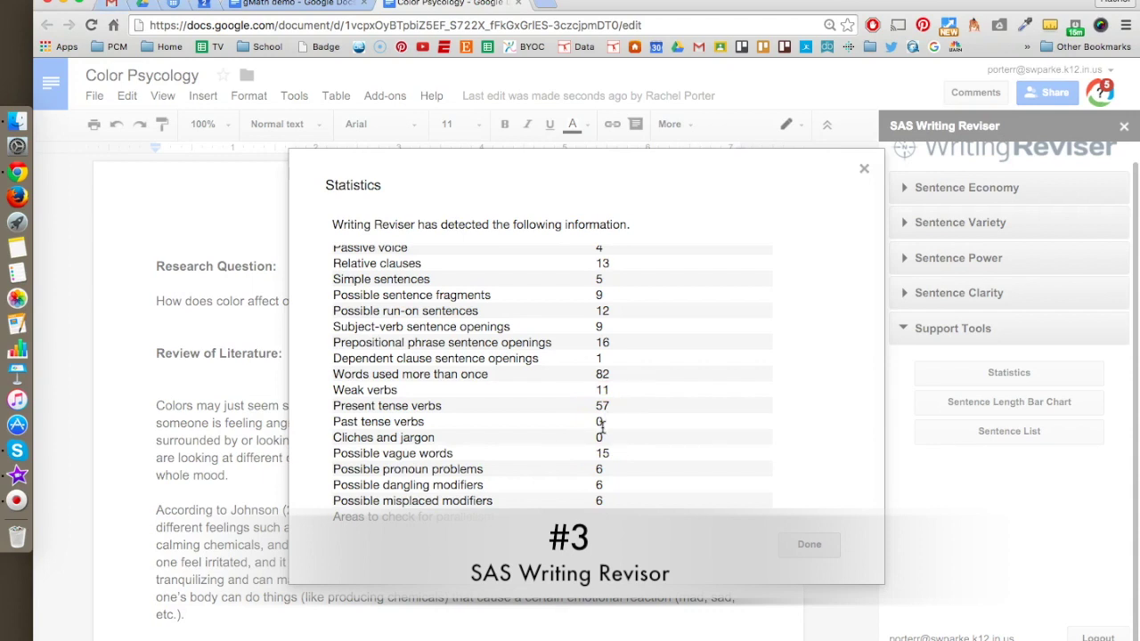
scroll(601, 428, up, 5)
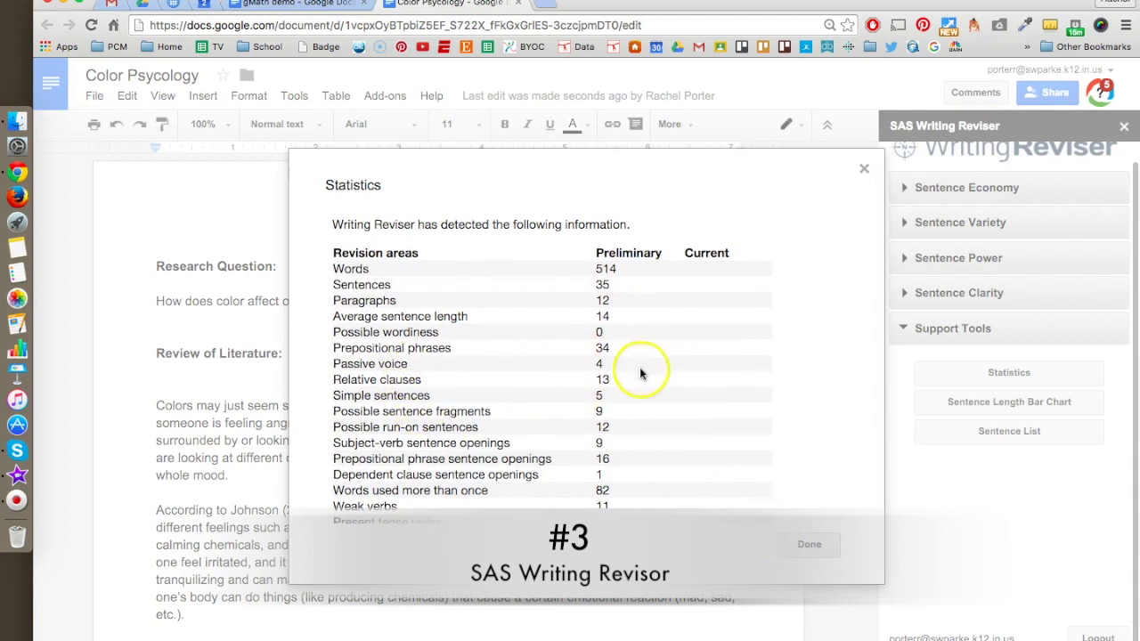
scroll(676, 401, down, 3)
click(808, 544)
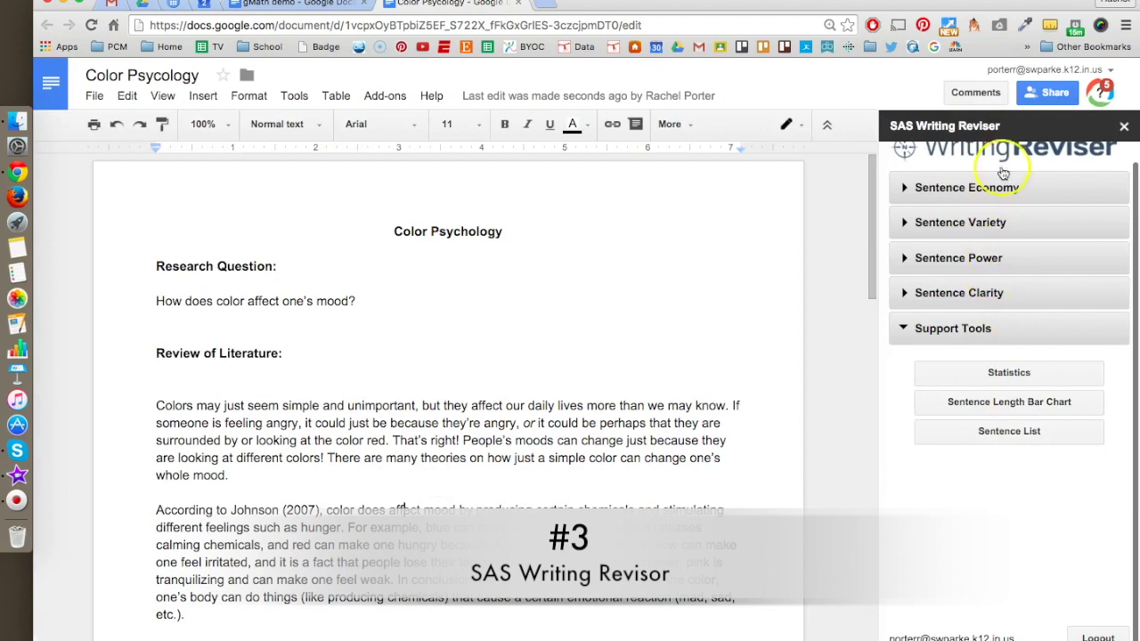
Browse the Sentence Variety and Sentence Power checks, and run the Passive Voice check to review the highlighted verbs in the document.
click(998, 230)
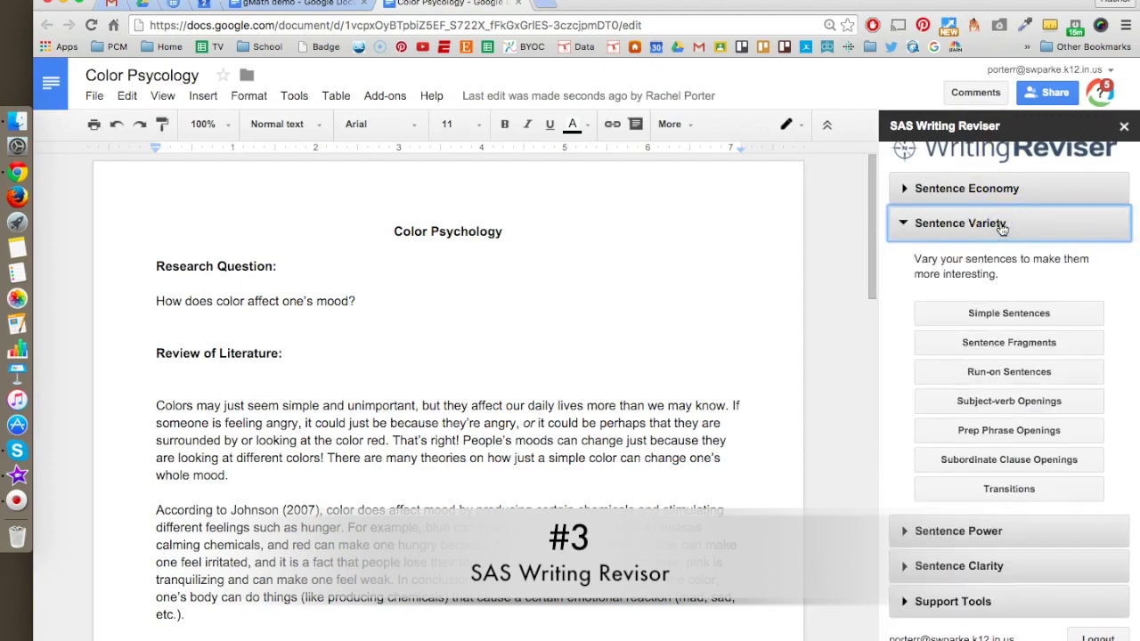
click(953, 531)
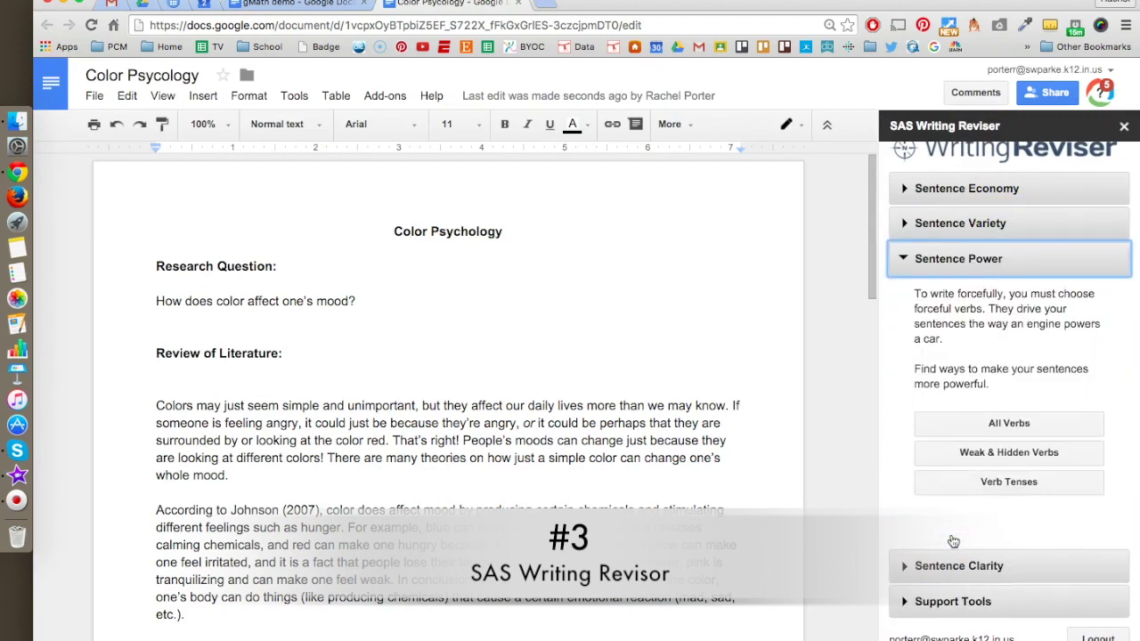
click(969, 188)
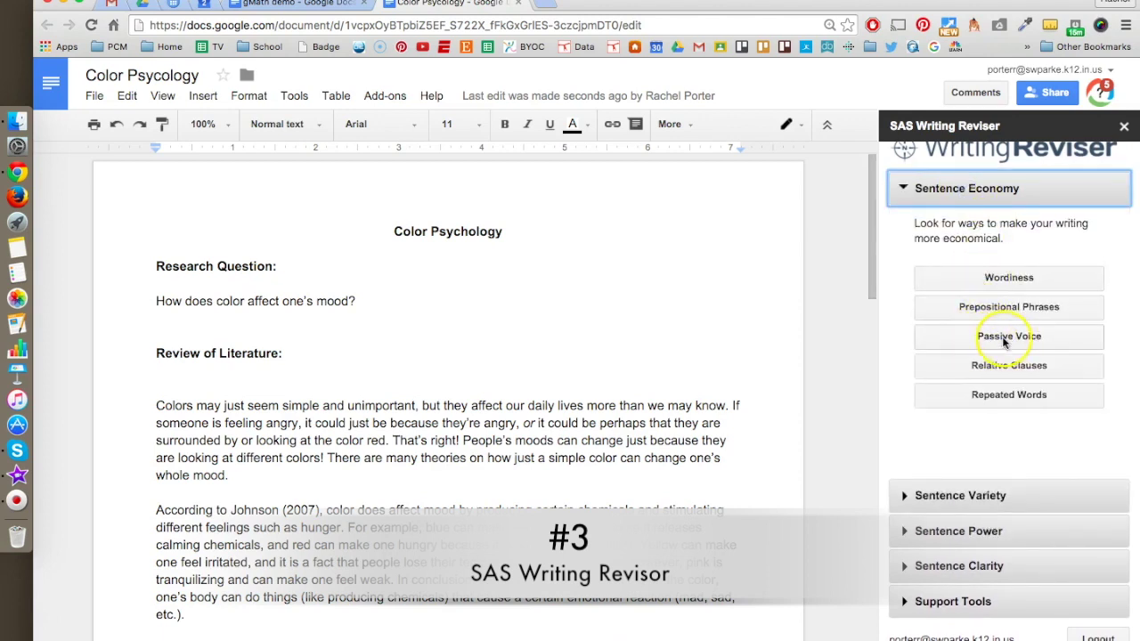
click(1005, 339)
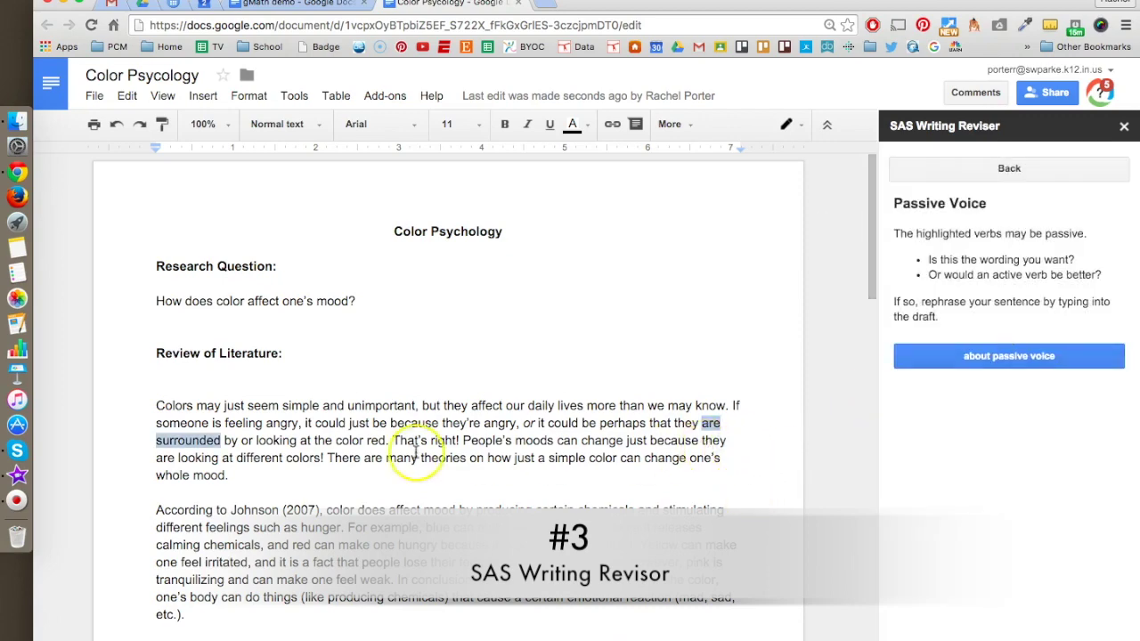
scroll(404, 497, down, 3)
scroll(404, 497, down, 2)
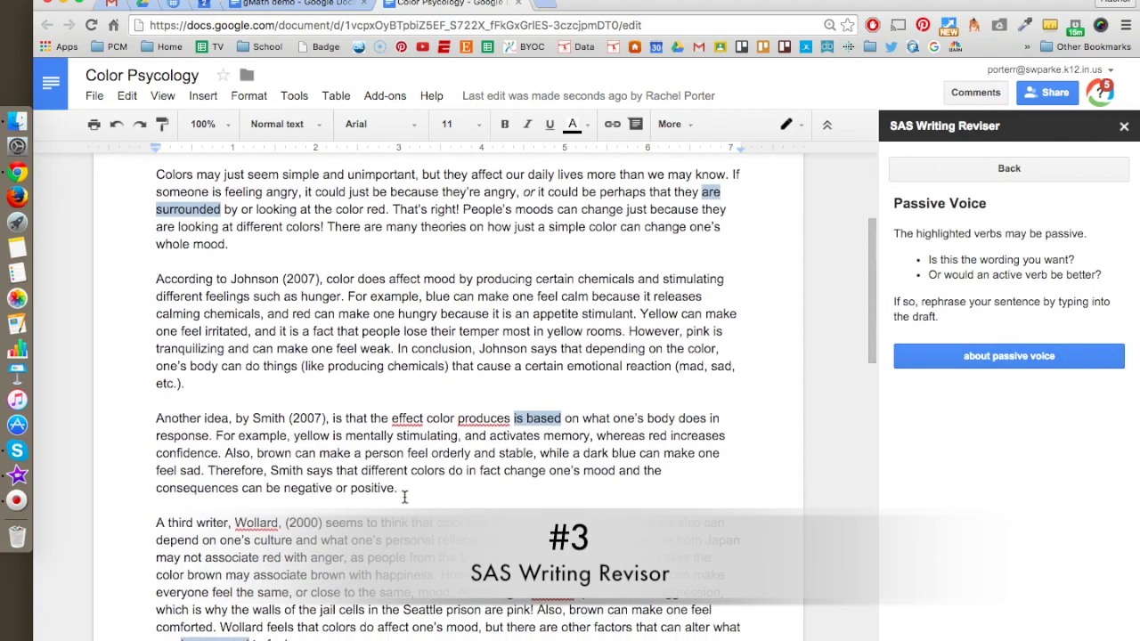
scroll(405, 497, down, 4)
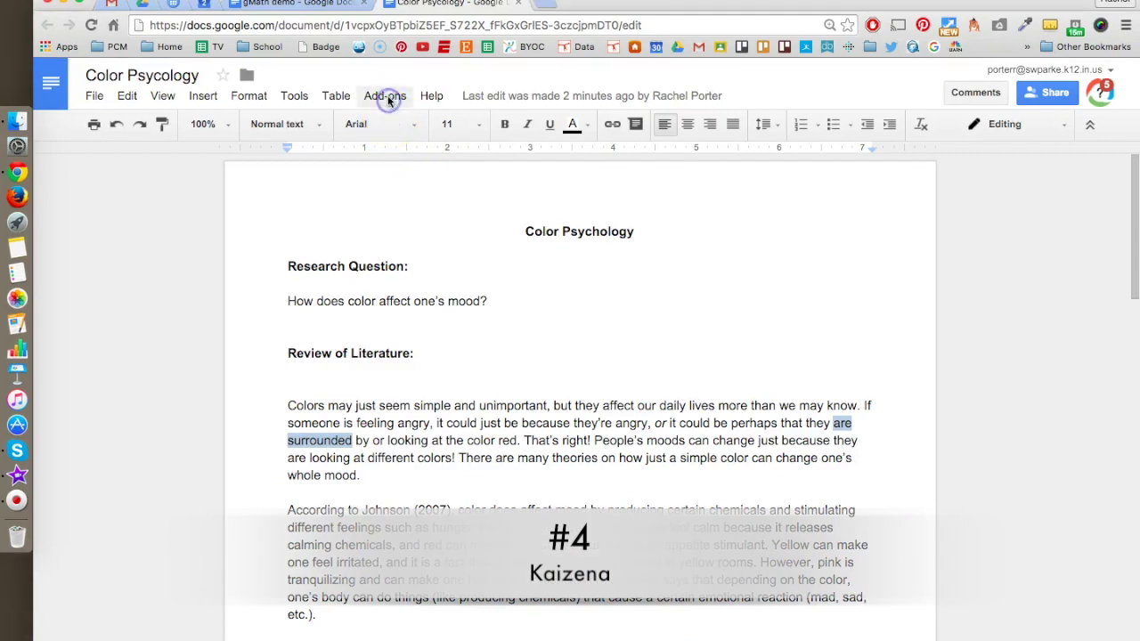
Open the Kaizena Mini add-on for the Color Psycology document.
click(384, 95)
mouse_move(418, 203)
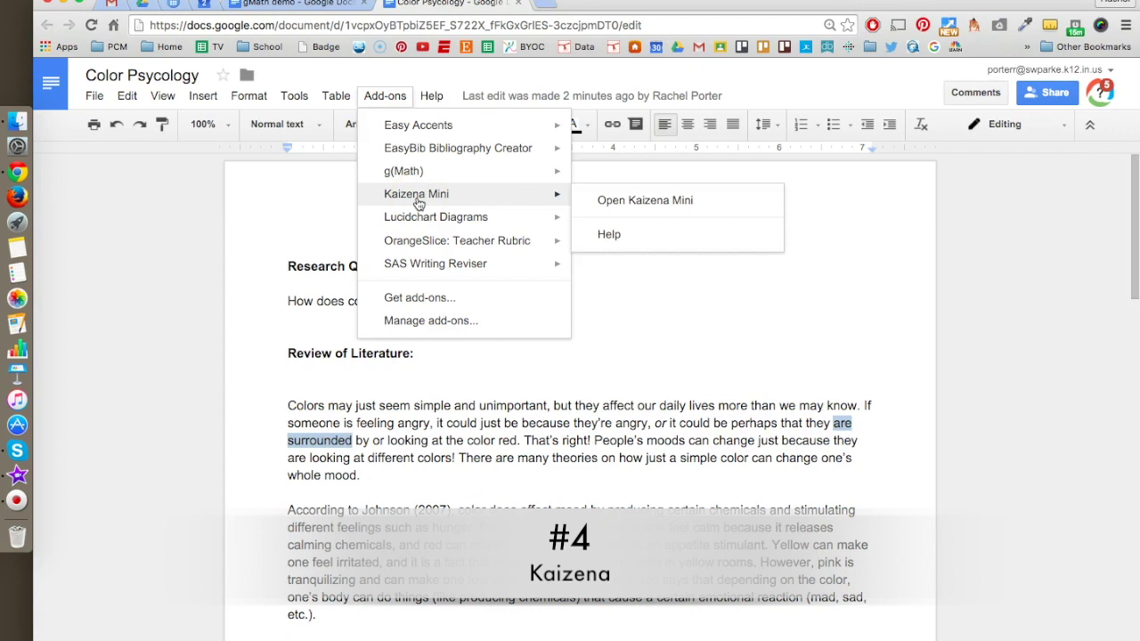
click(650, 199)
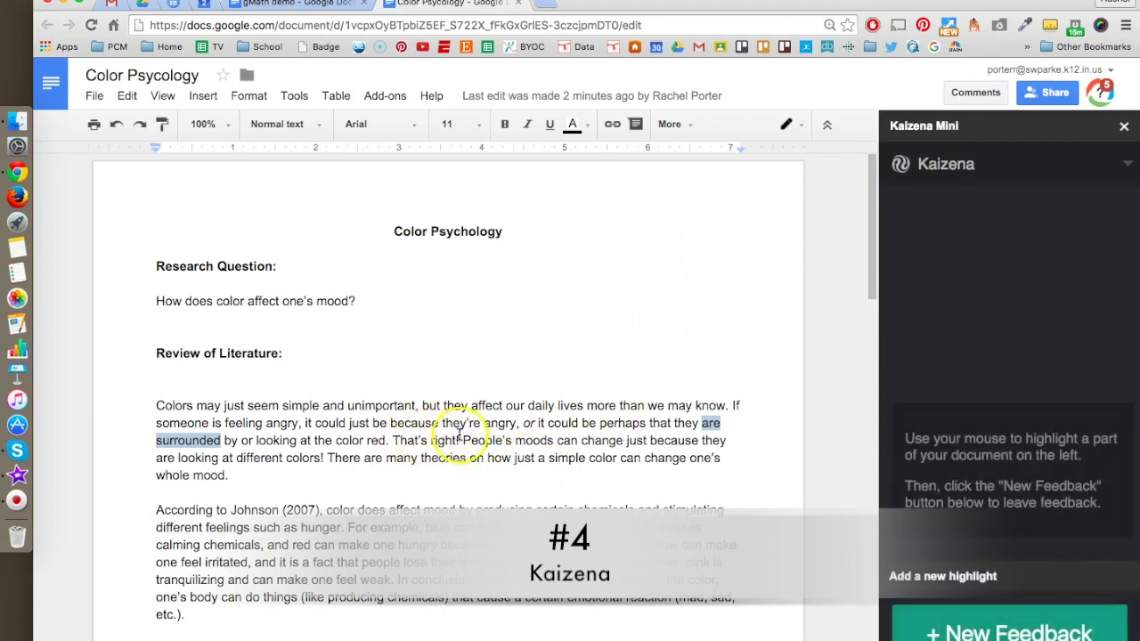
Add Kaizena feedback to the word "they're" in the first paragraph, tagged with the skill "contractions" and rated three out of four.
drag(441, 423, 478, 425)
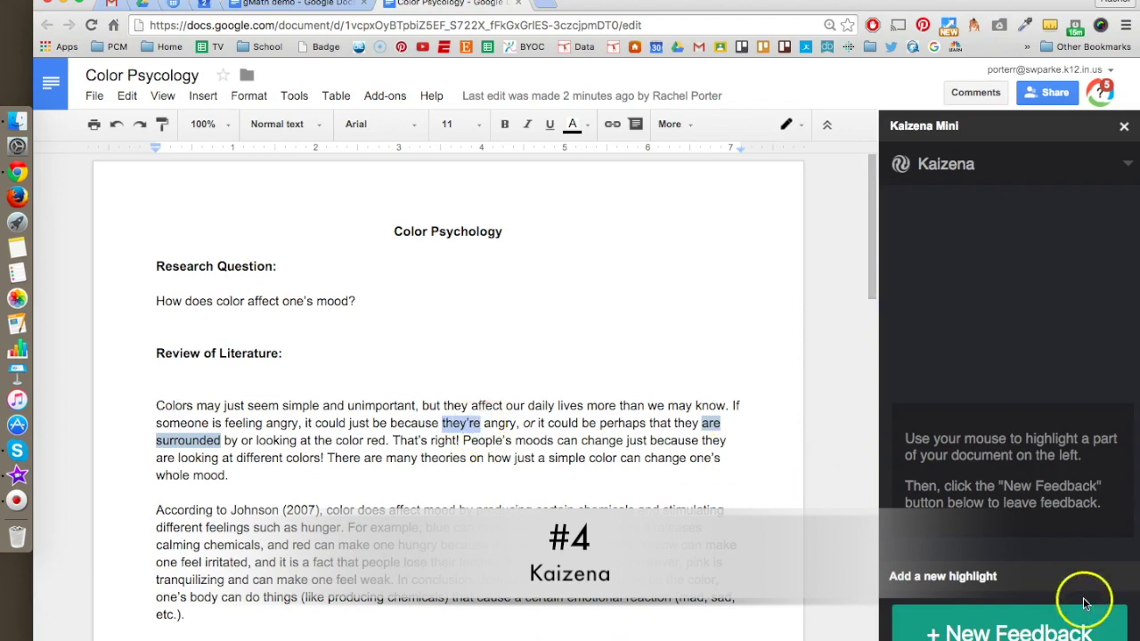
click(1053, 634)
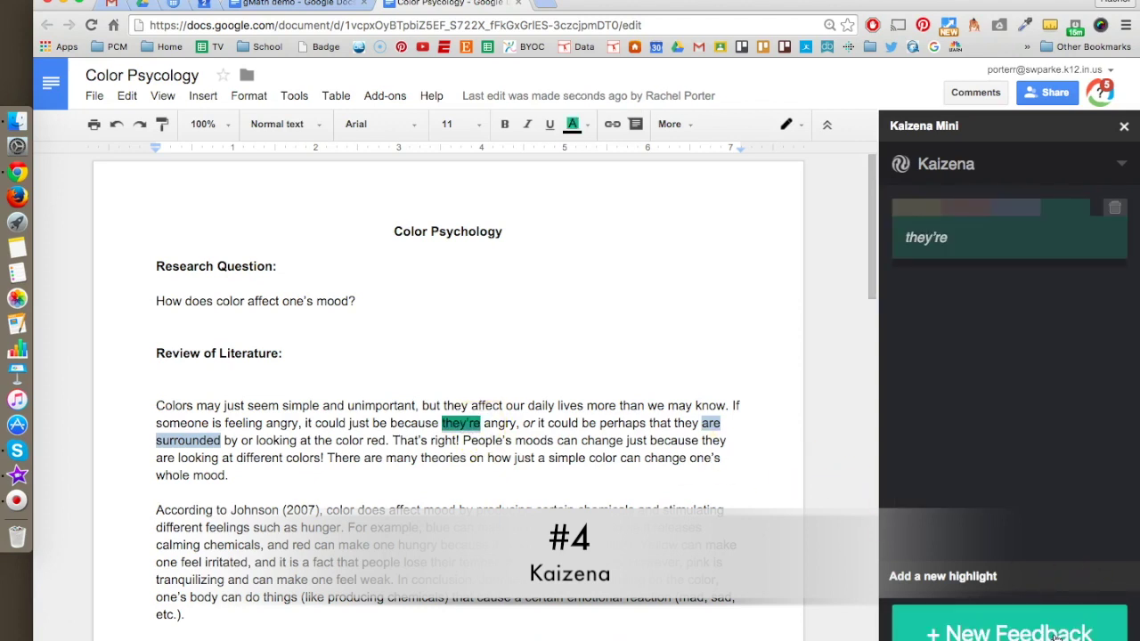
click(933, 336)
click(971, 284)
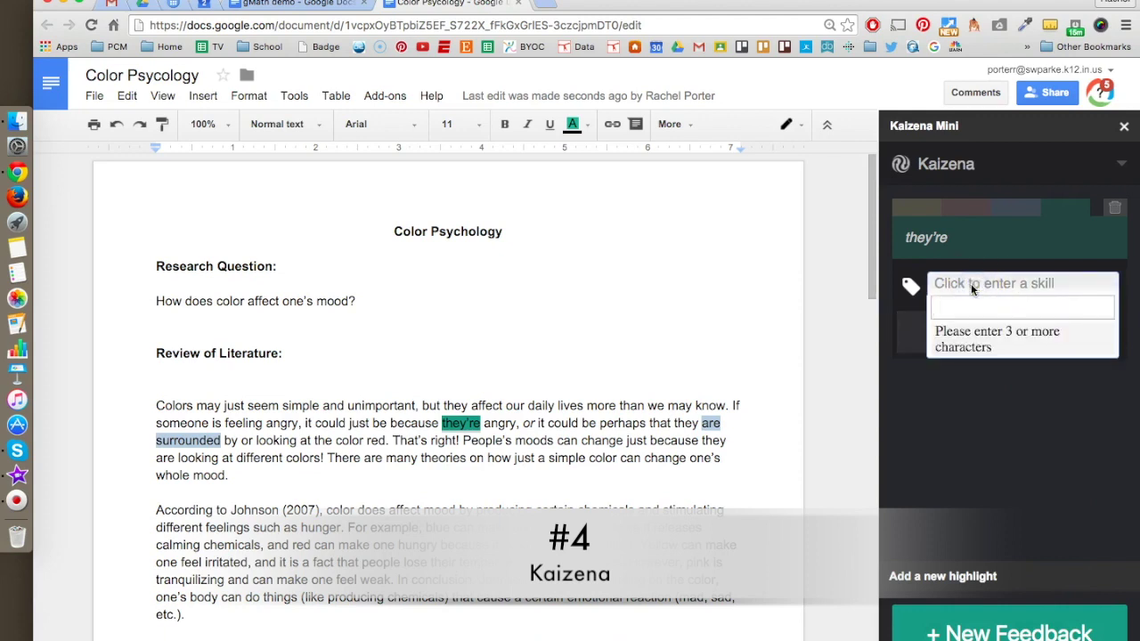
text(contraction)
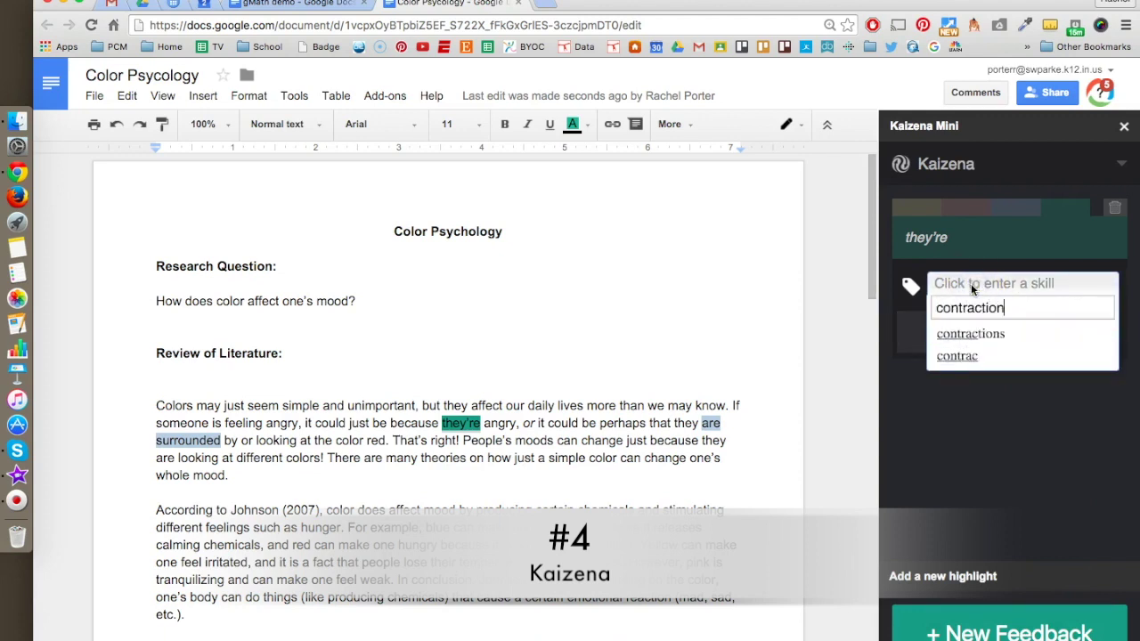
click(970, 332)
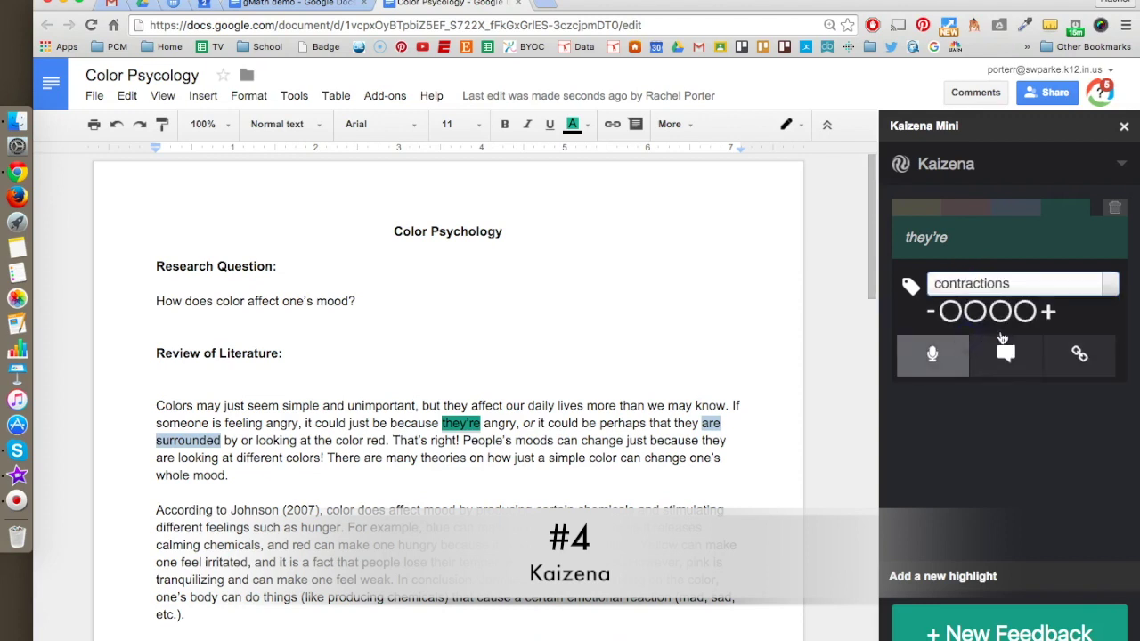
click(991, 319)
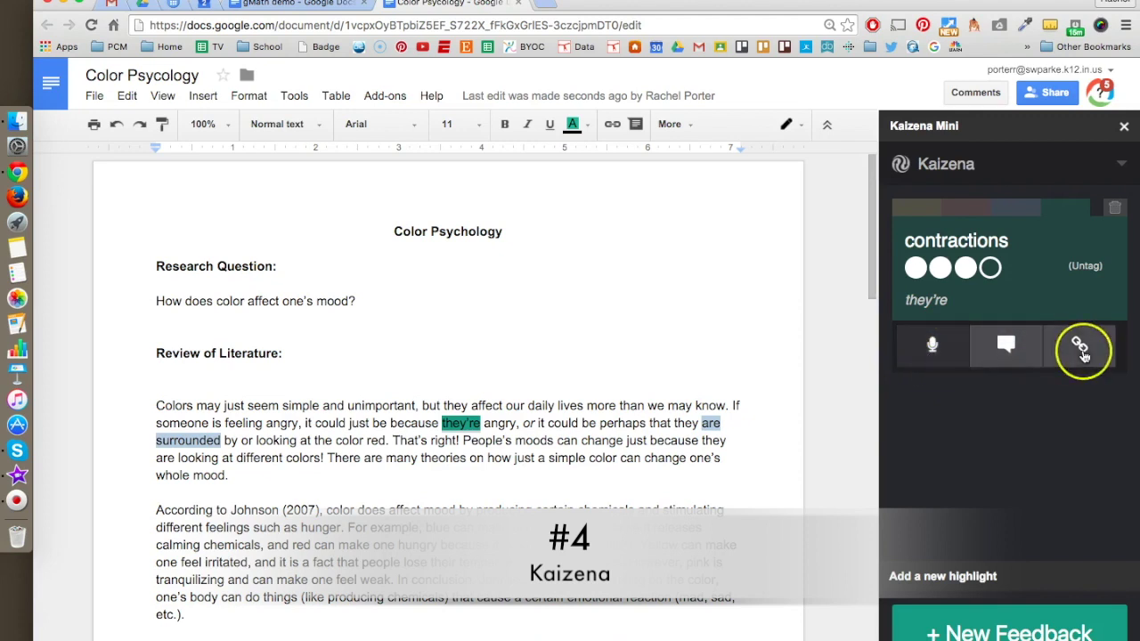
Allow microphone access and record a voice comment for the "they're" highlight.
click(935, 352)
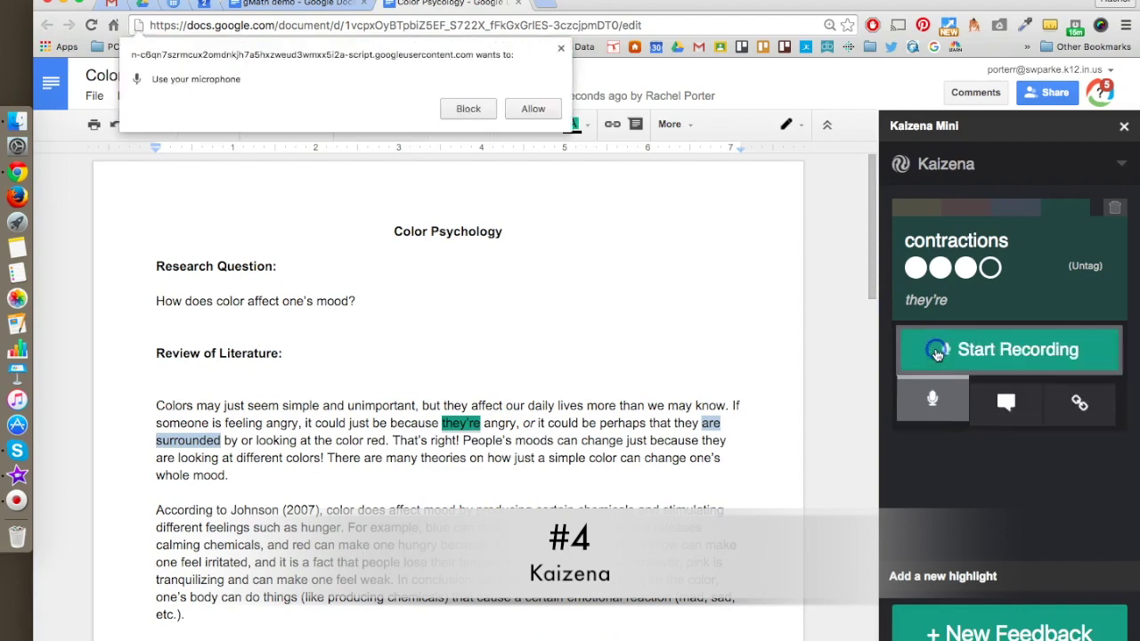
click(979, 349)
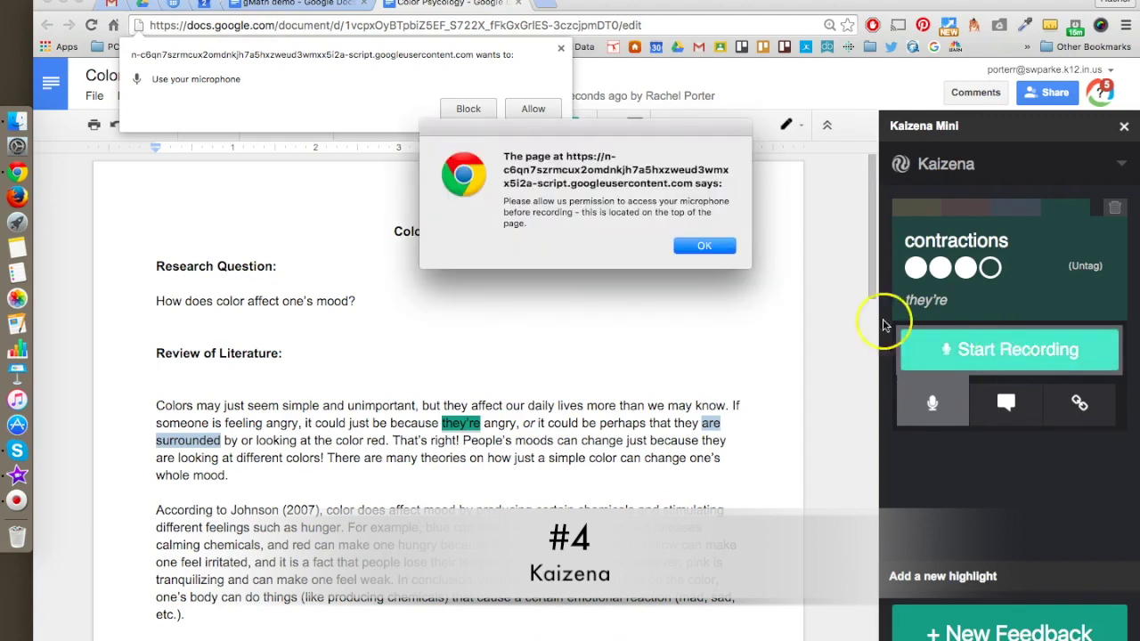
click(704, 246)
click(534, 110)
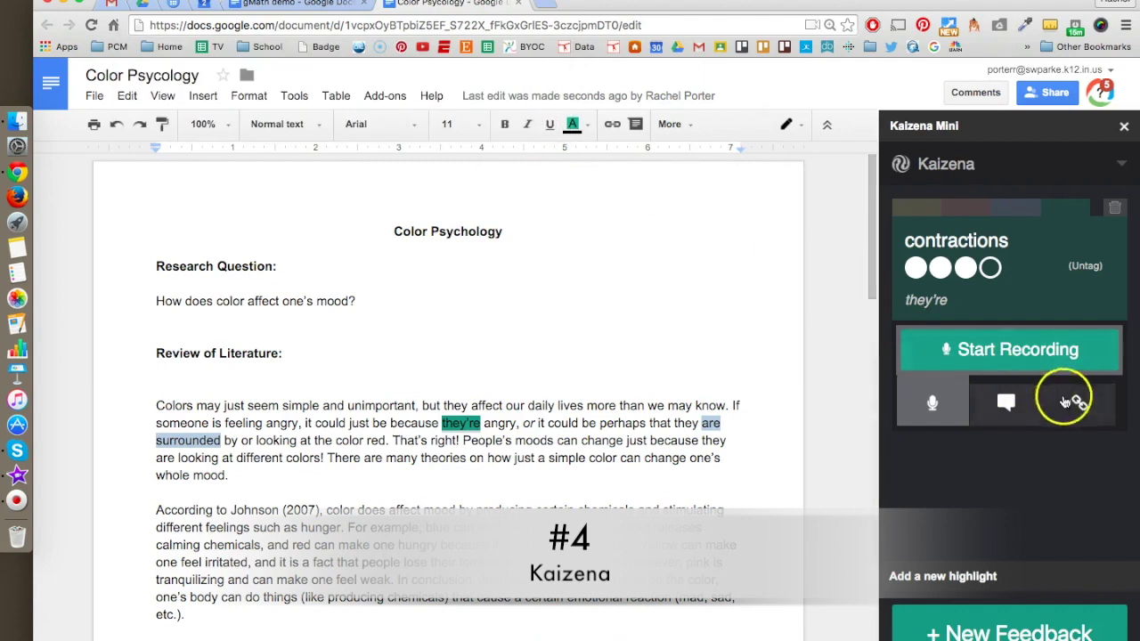
click(979, 349)
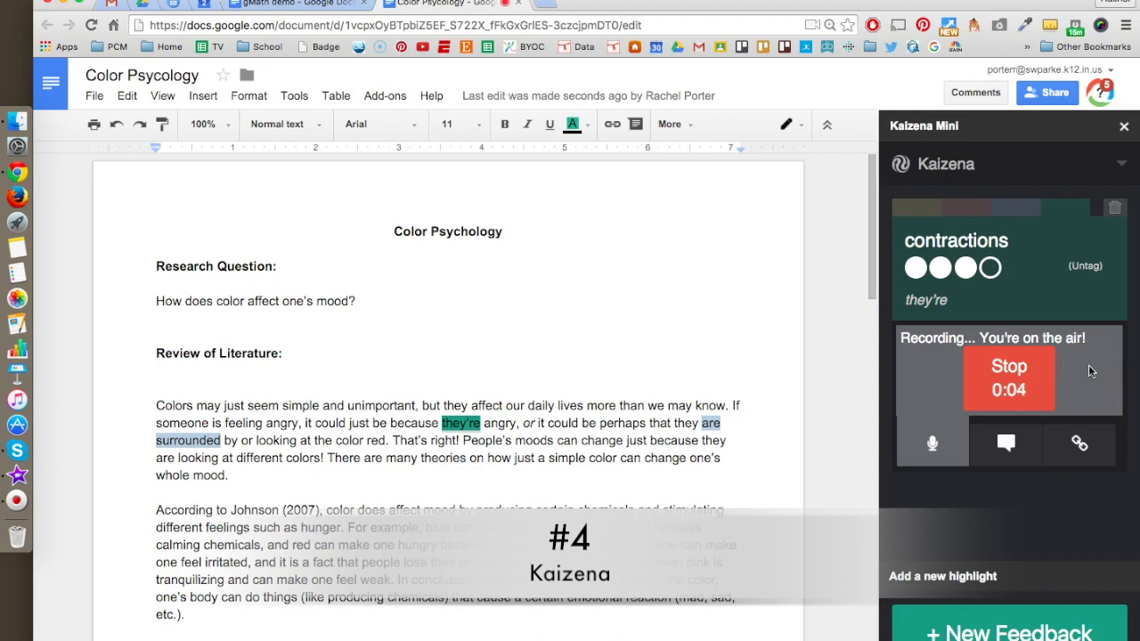
click(722, 450)
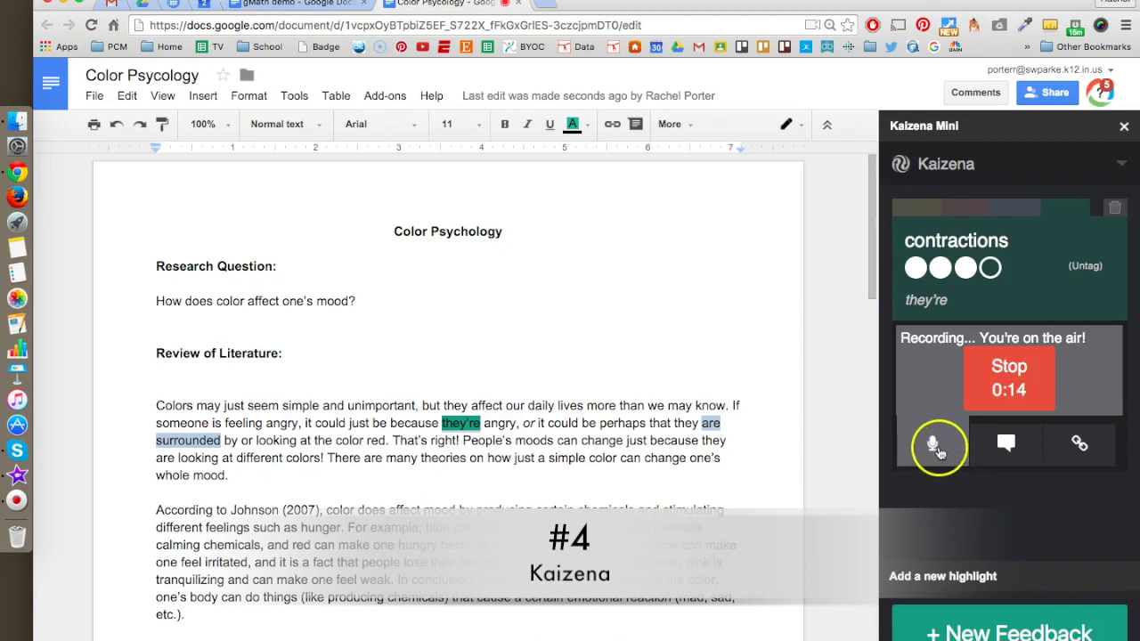
click(935, 448)
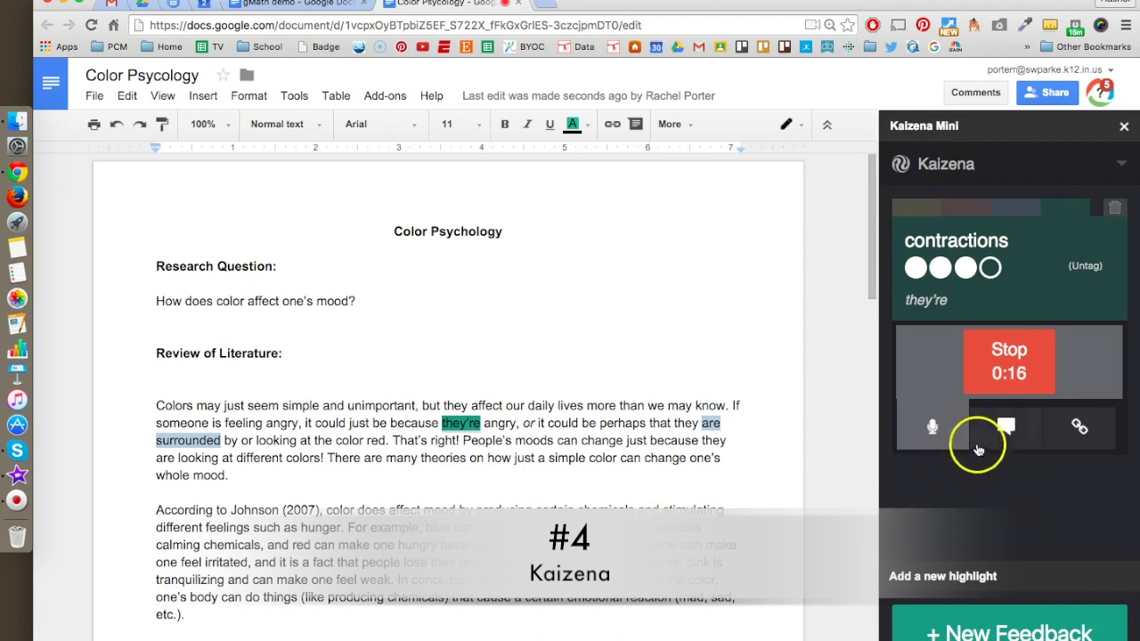
click(1011, 365)
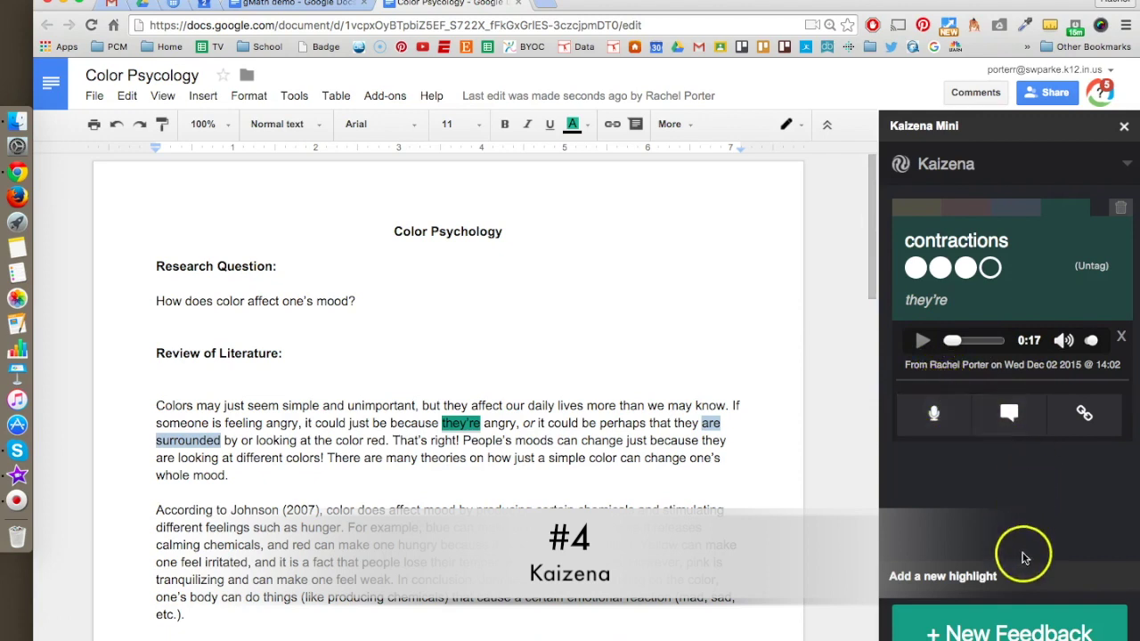
Check the lesson attachment and text comment options for the "they're" highlight.
click(1085, 412)
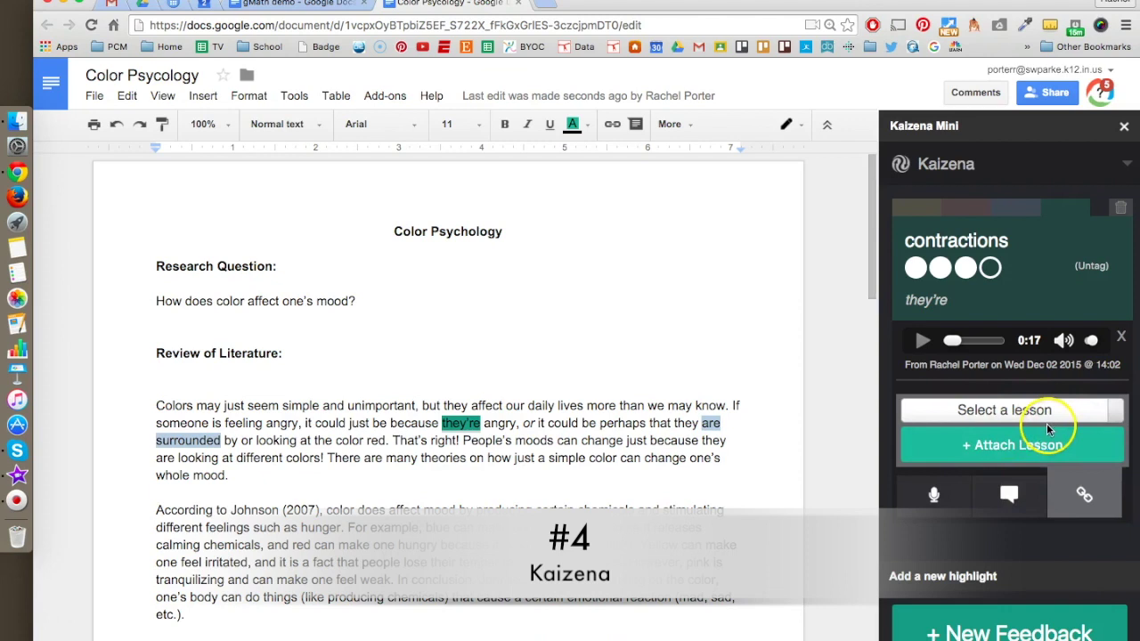
click(1009, 494)
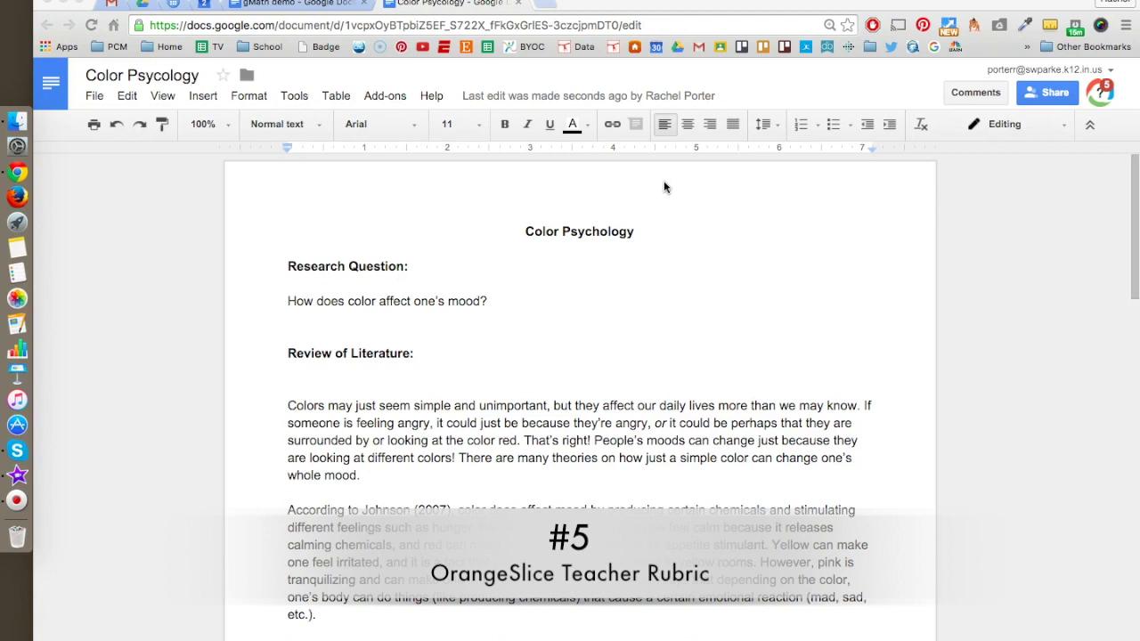
Open the OrangeSlice: Teacher Rubric add-on's rubric form and choose the Great, Good, Average, Needs More performance levels.
click(388, 96)
mouse_move(500, 240)
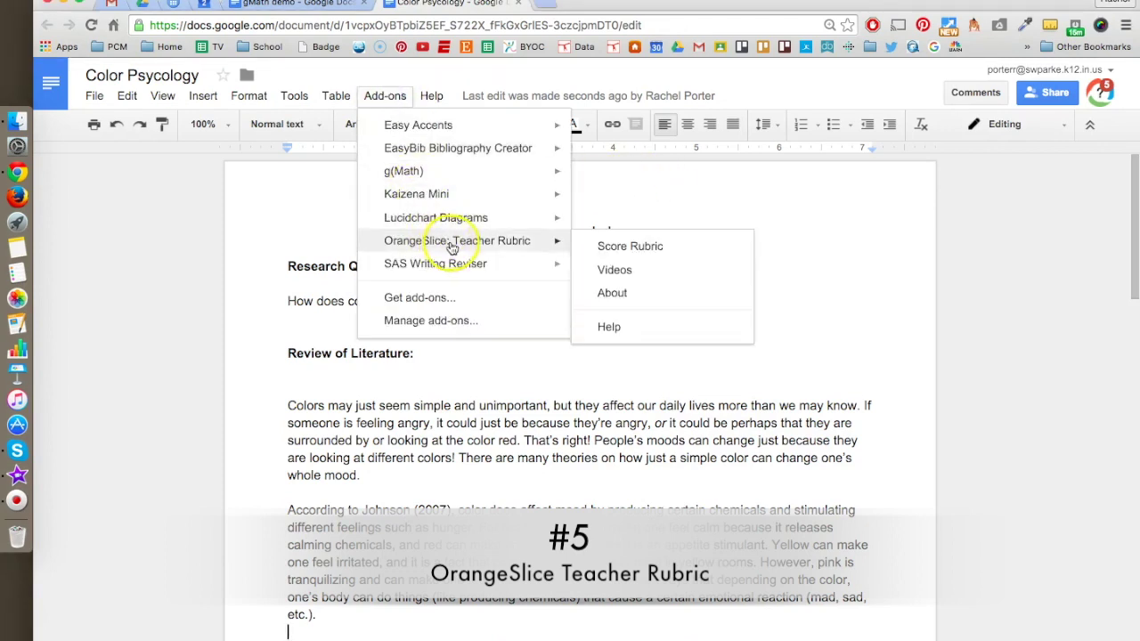
click(651, 248)
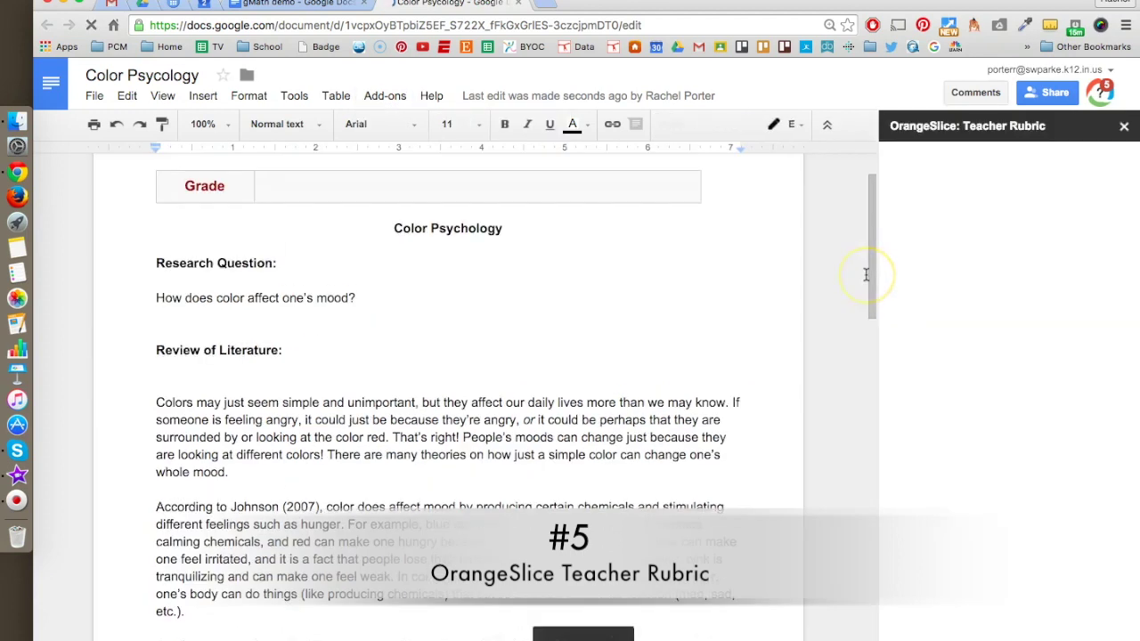
scroll(865, 274, down, 1)
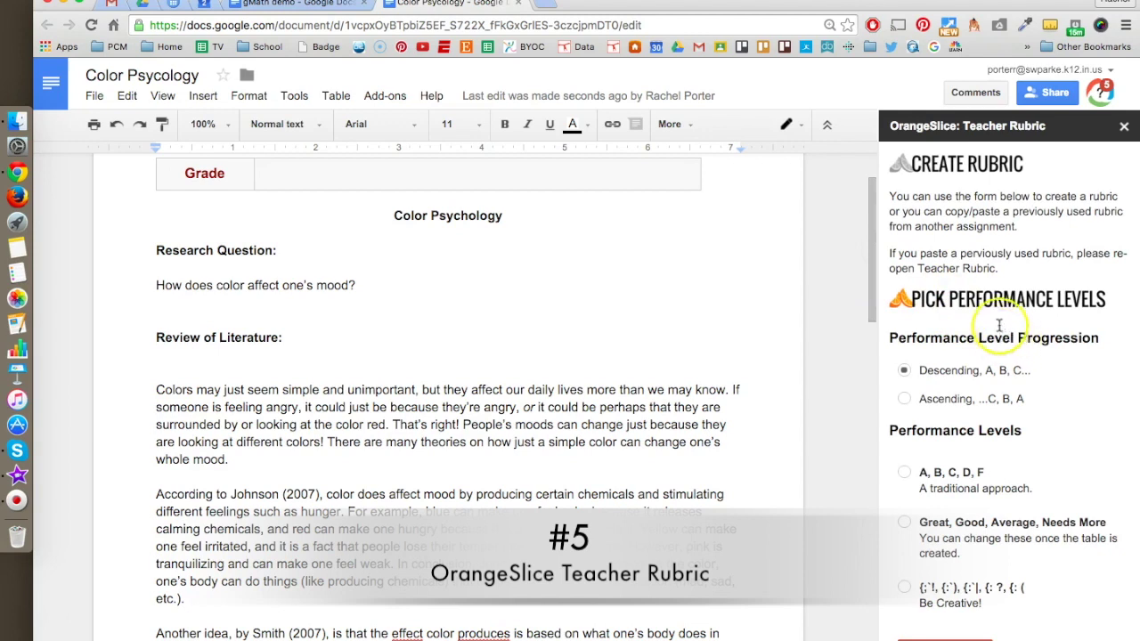
scroll(989, 312, down, 1)
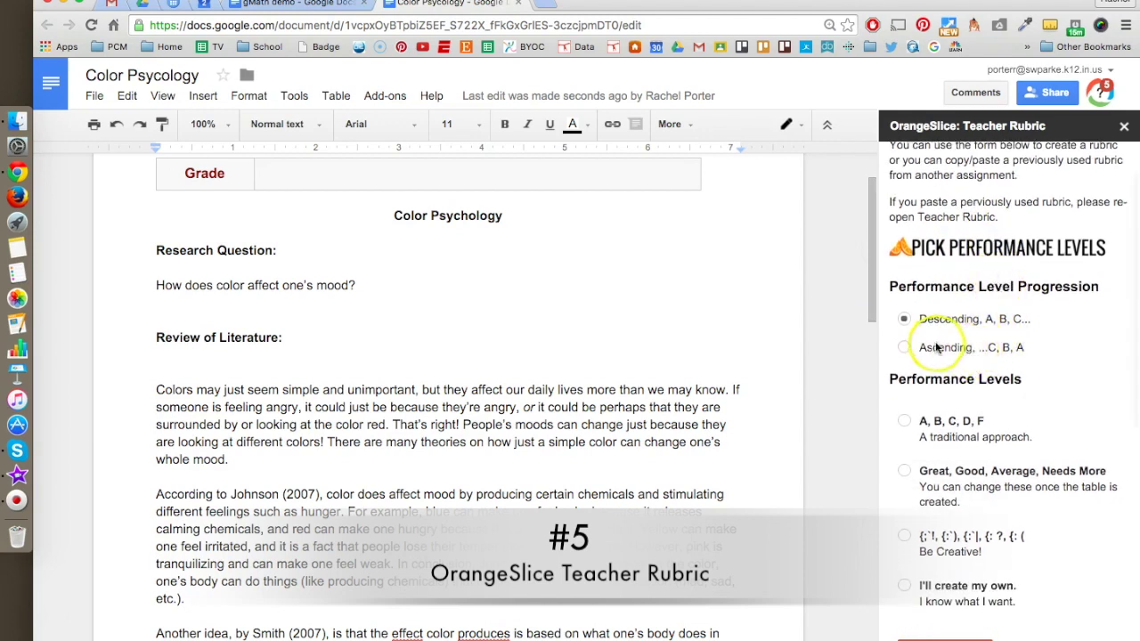
scroll(935, 347, down, 1)
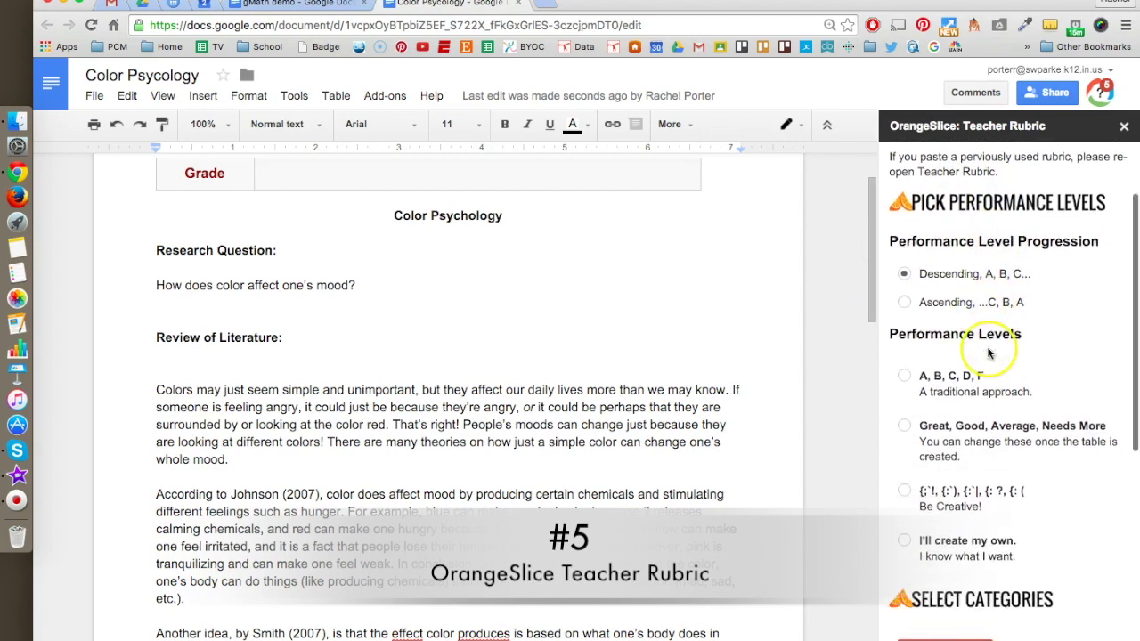
click(904, 439)
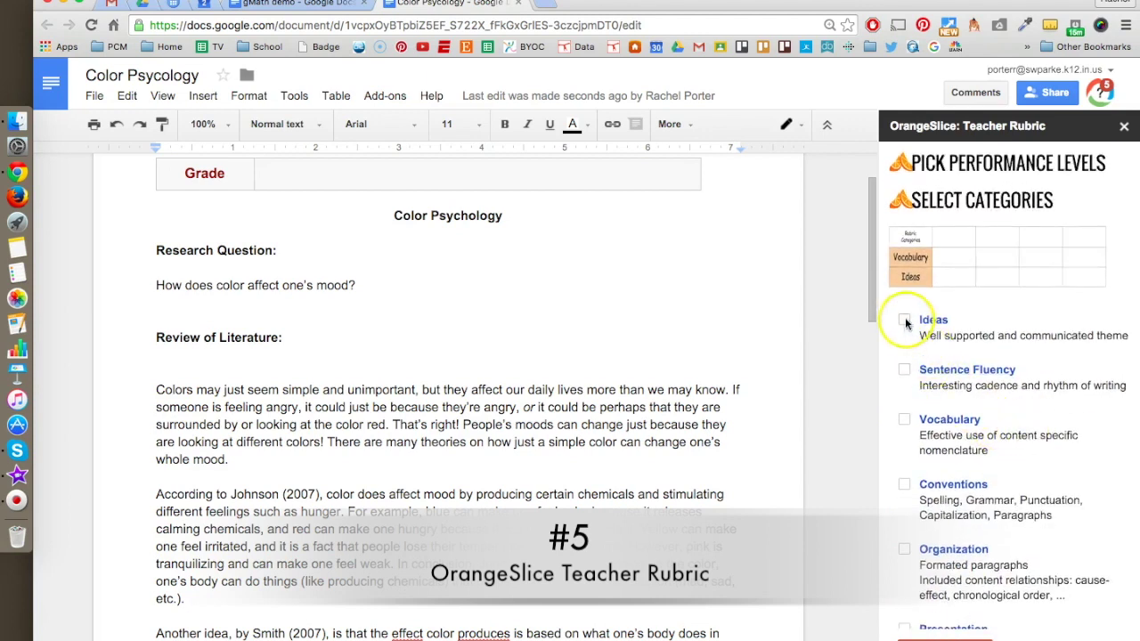
Include the Ideas, Sentence Fluency, Vocabulary, Conventions, Organization, Presentation and Voice categories and create the rubric in the document.
click(905, 321)
click(904, 369)
click(903, 420)
click(904, 485)
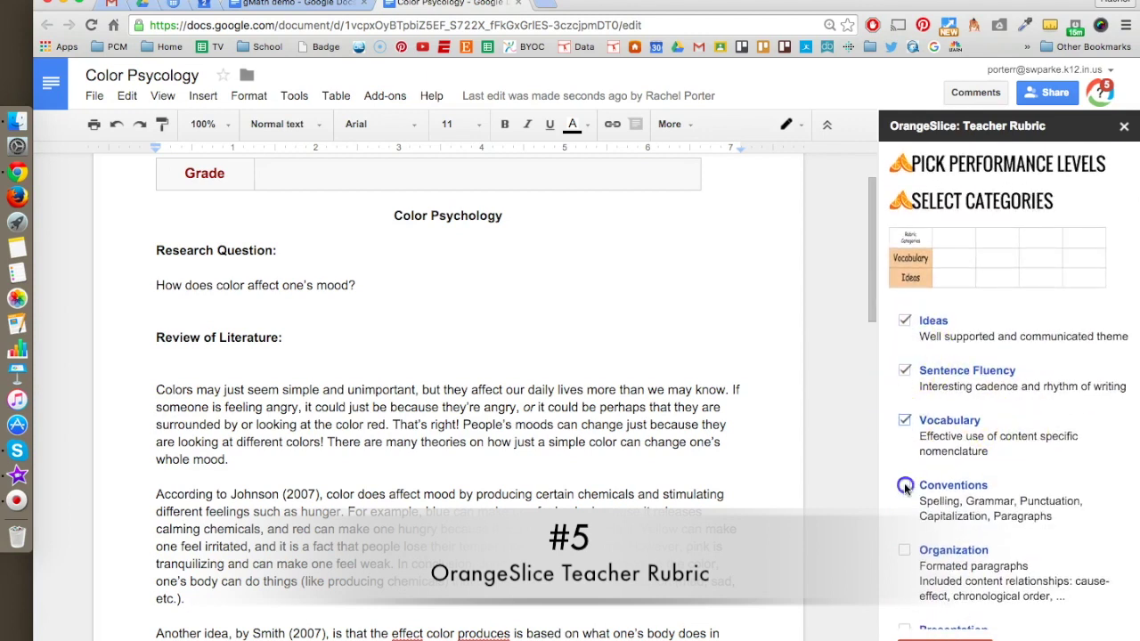
click(903, 549)
scroll(897, 557, down, 2)
click(902, 523)
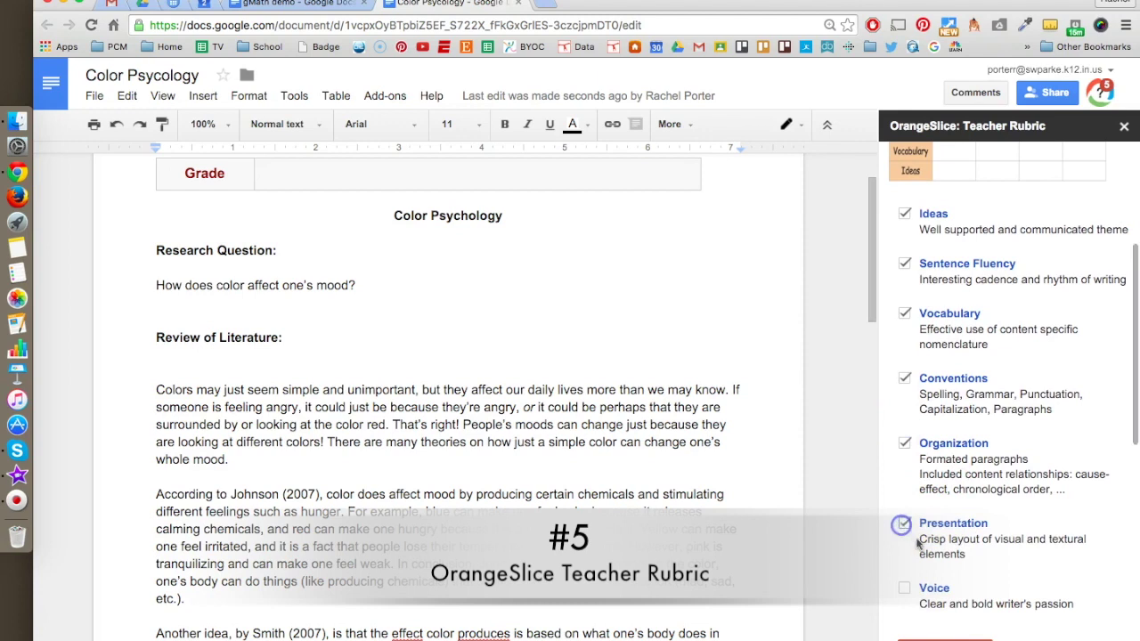
click(903, 587)
scroll(904, 569, down, 4)
click(909, 426)
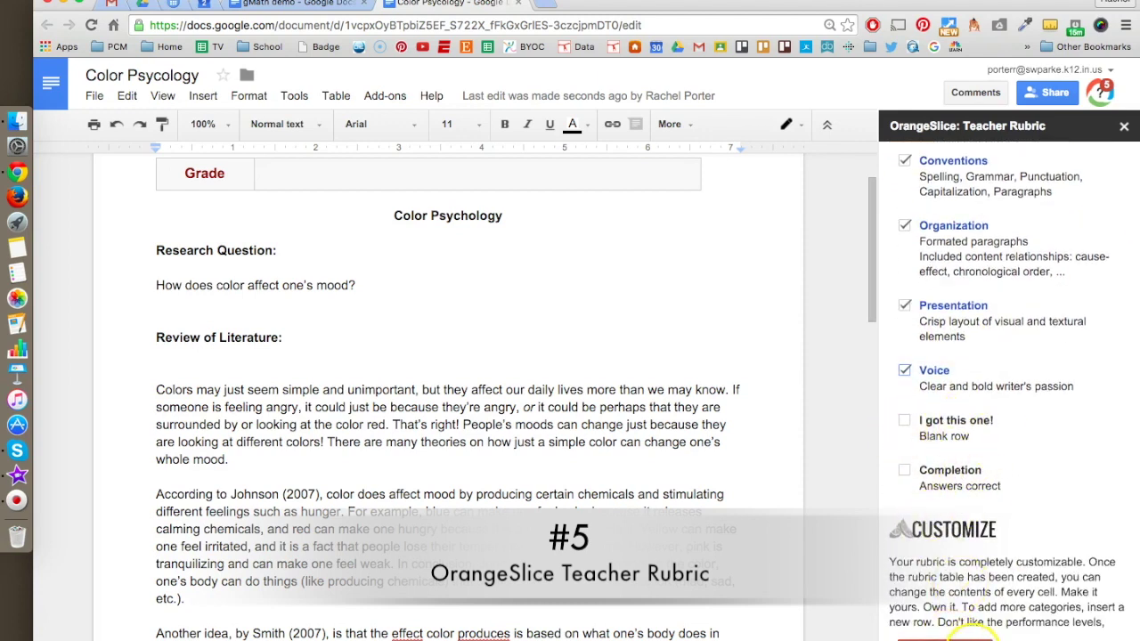
click(1007, 556)
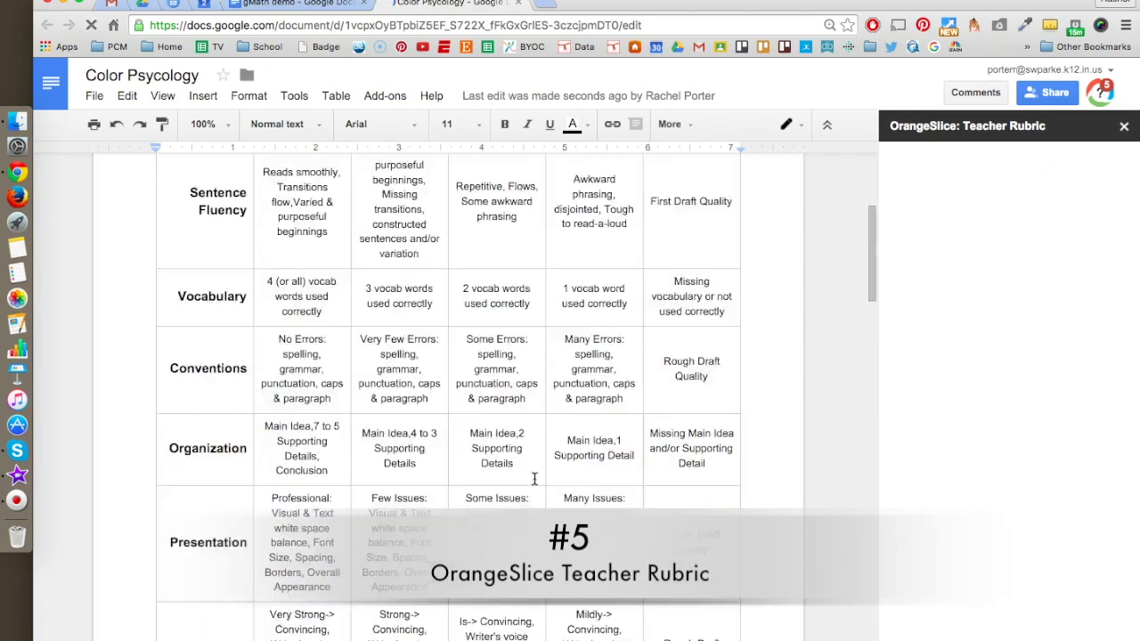
Score the essay on the rubric with Ideas as 5 - Great, Sentence Fluency as 4 - Good and Vocabulary as 3 - Average.
click(526, 466)
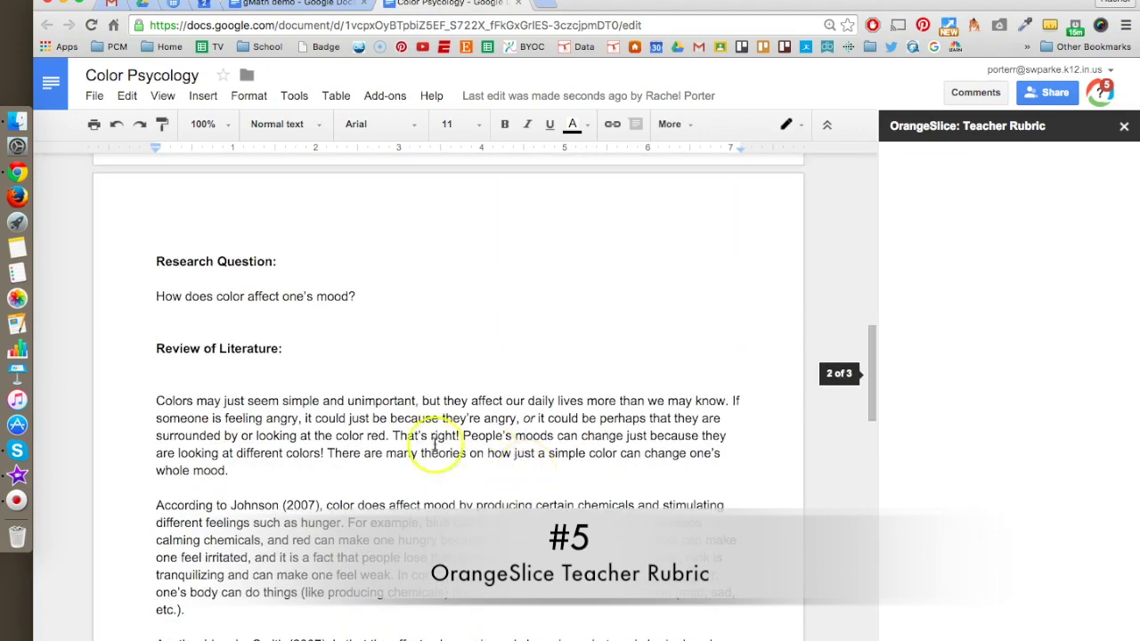
scroll(381, 421, down, 6)
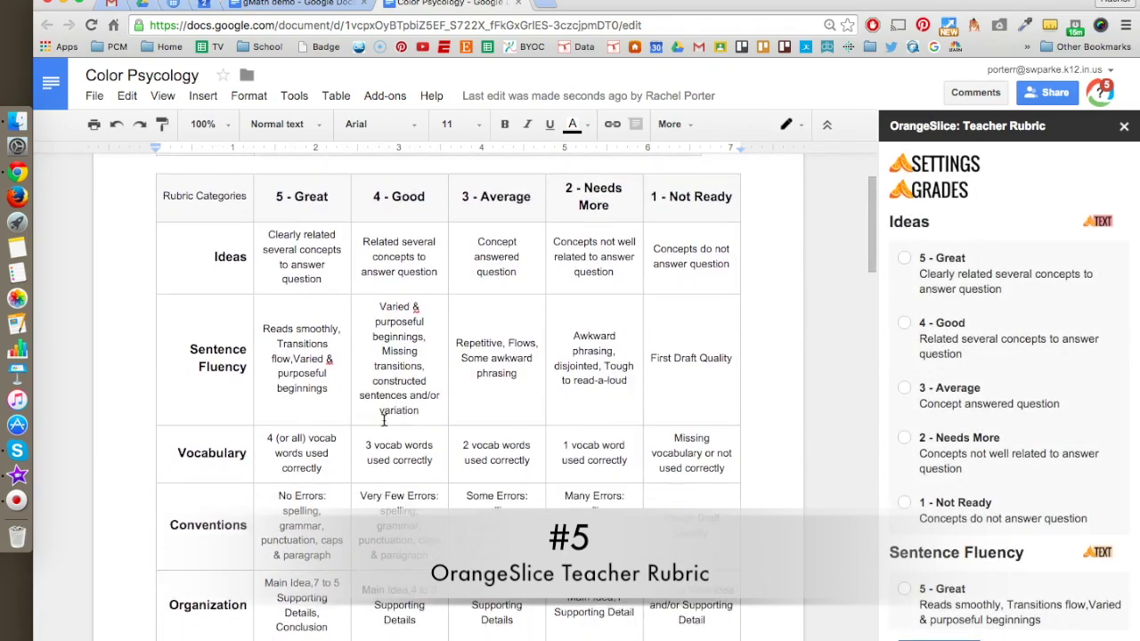
scroll(384, 420, down, 2)
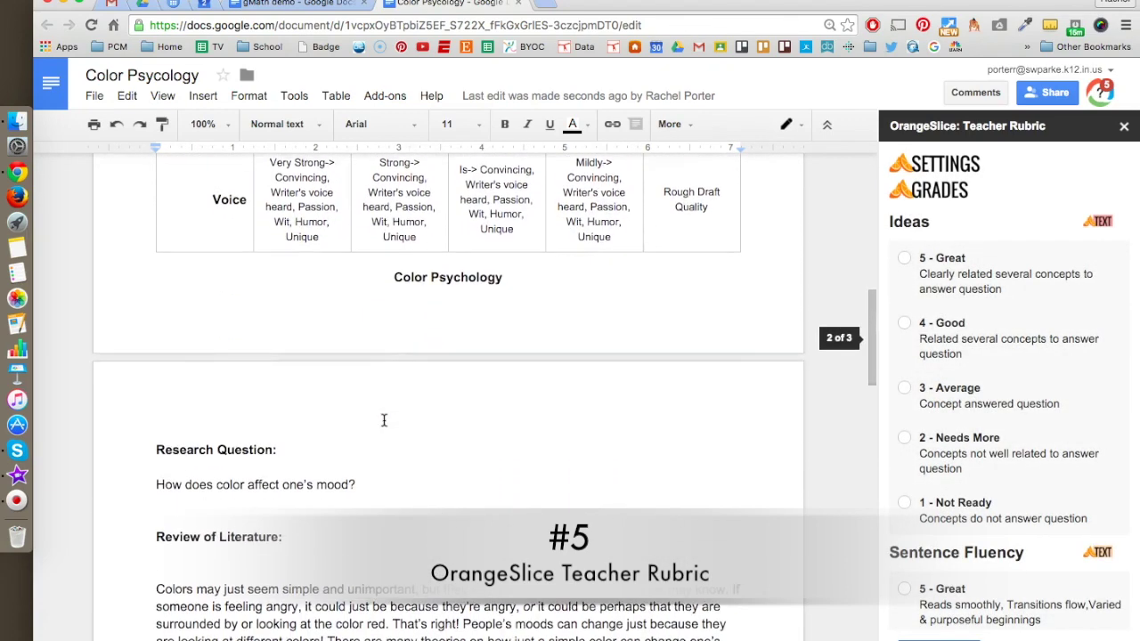
click(480, 425)
click(970, 331)
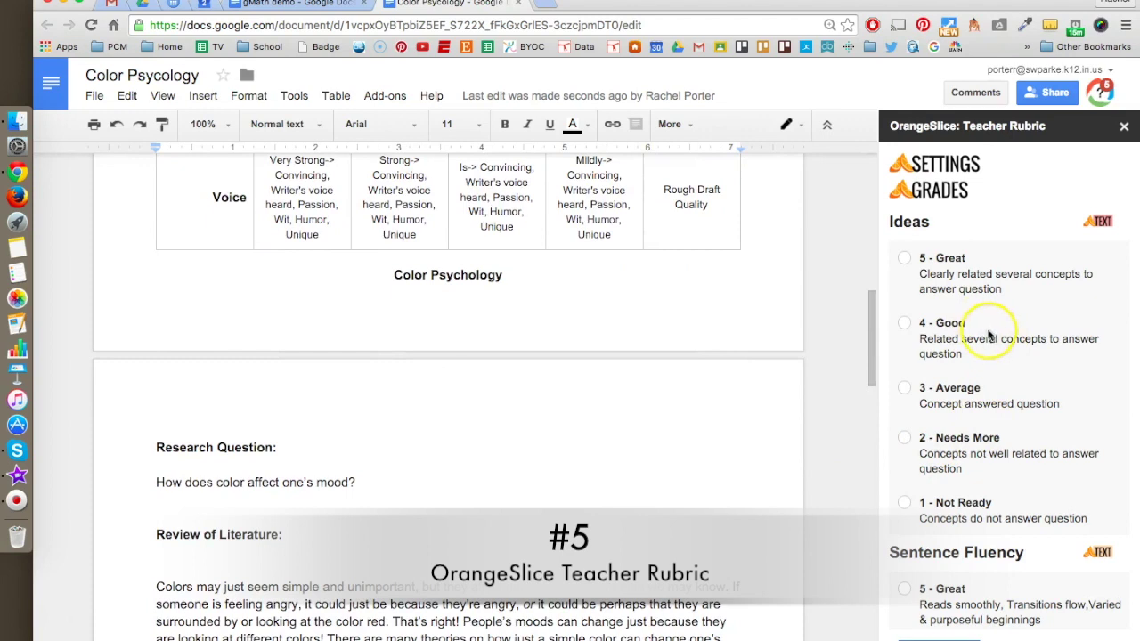
click(904, 258)
click(908, 381)
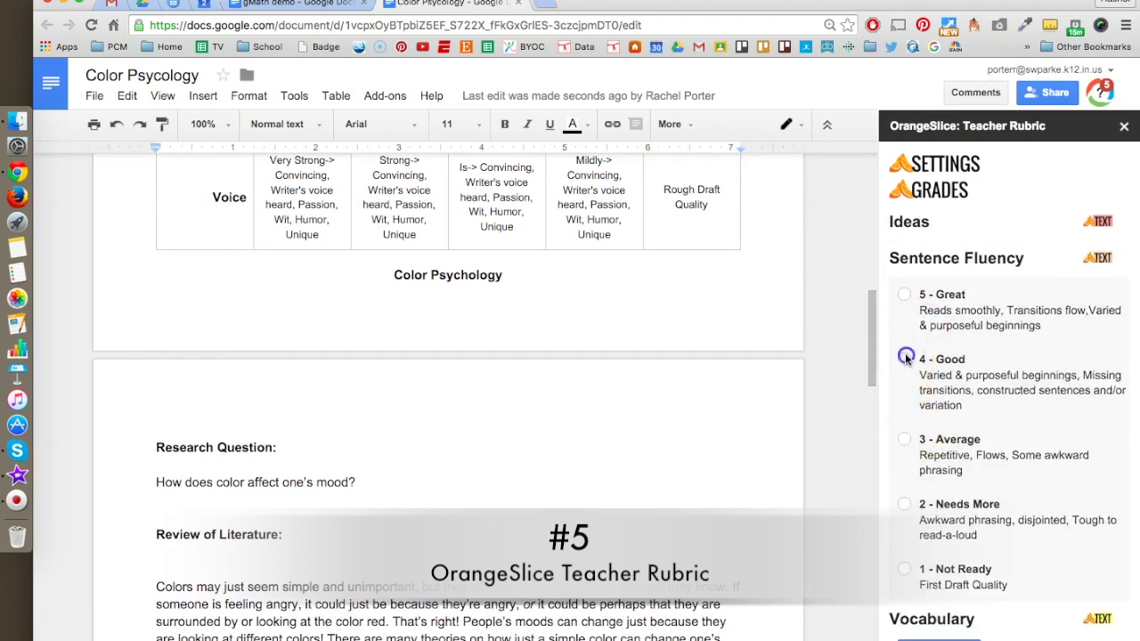
scroll(686, 395, down, 5)
scroll(713, 398, down, 5)
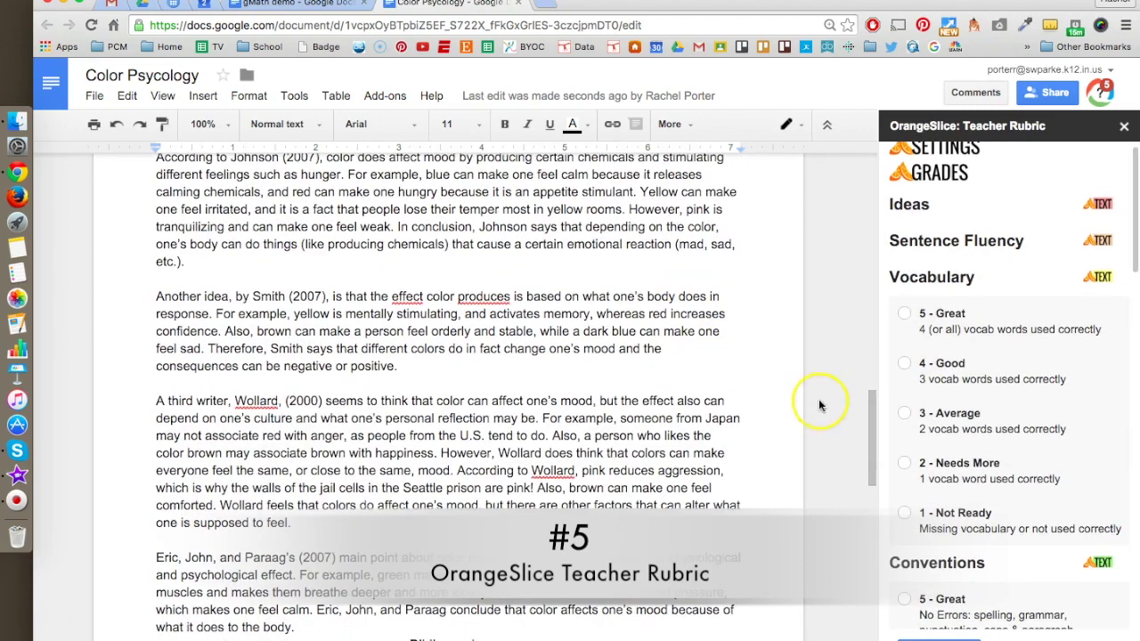
click(905, 415)
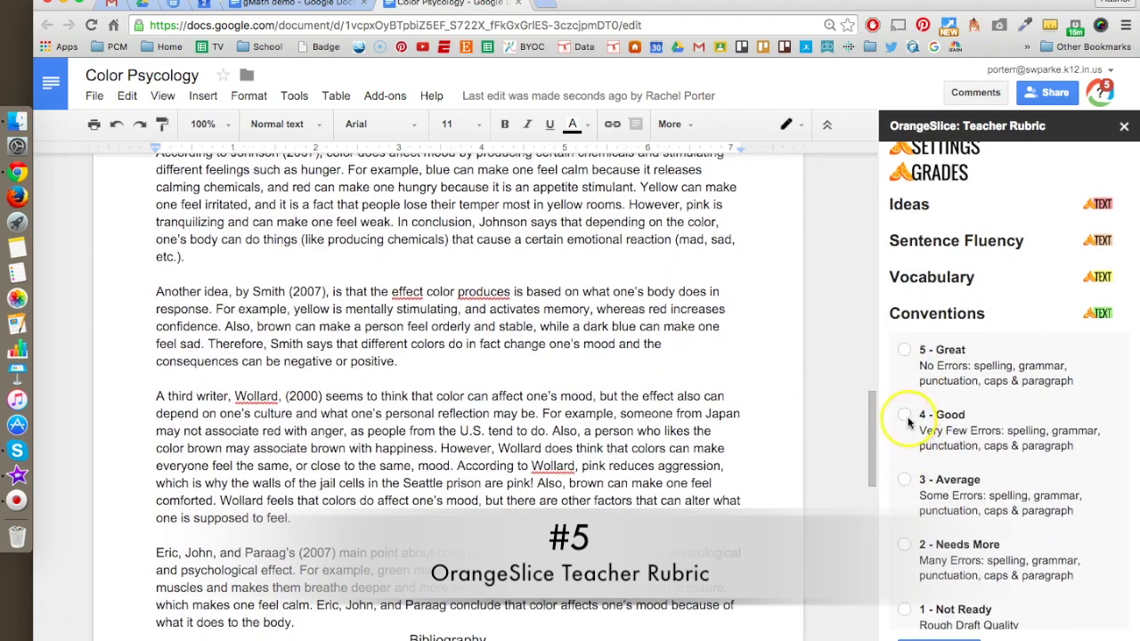
Score Conventions and Organization as 4 - Good, Presentation as 5 - Great and Voice as 4 - Good.
click(905, 422)
click(902, 297)
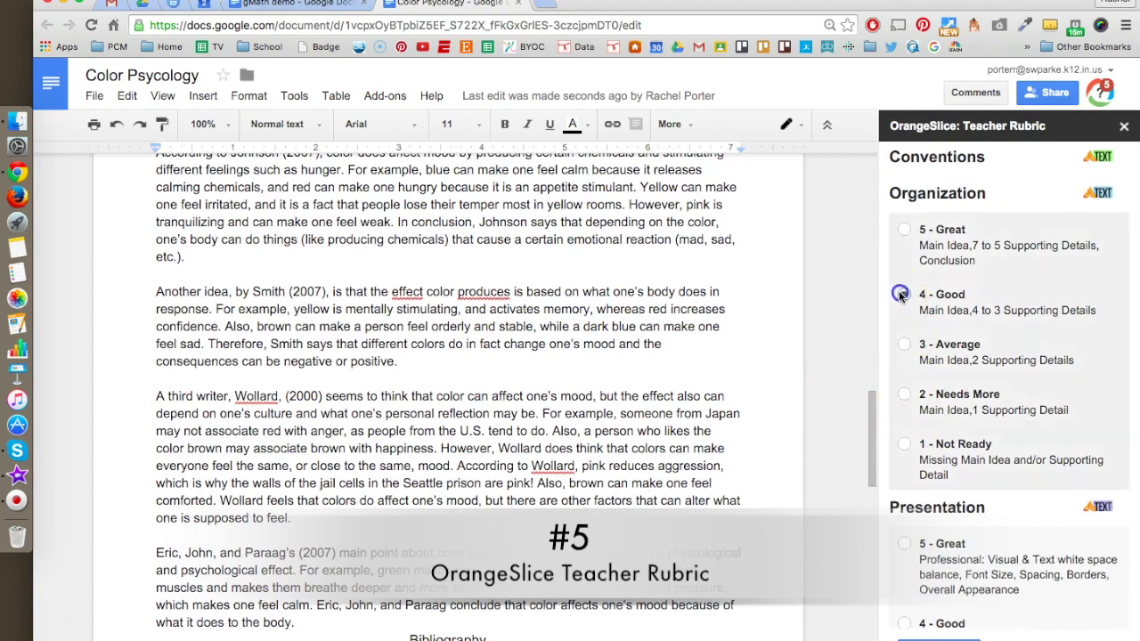
click(906, 267)
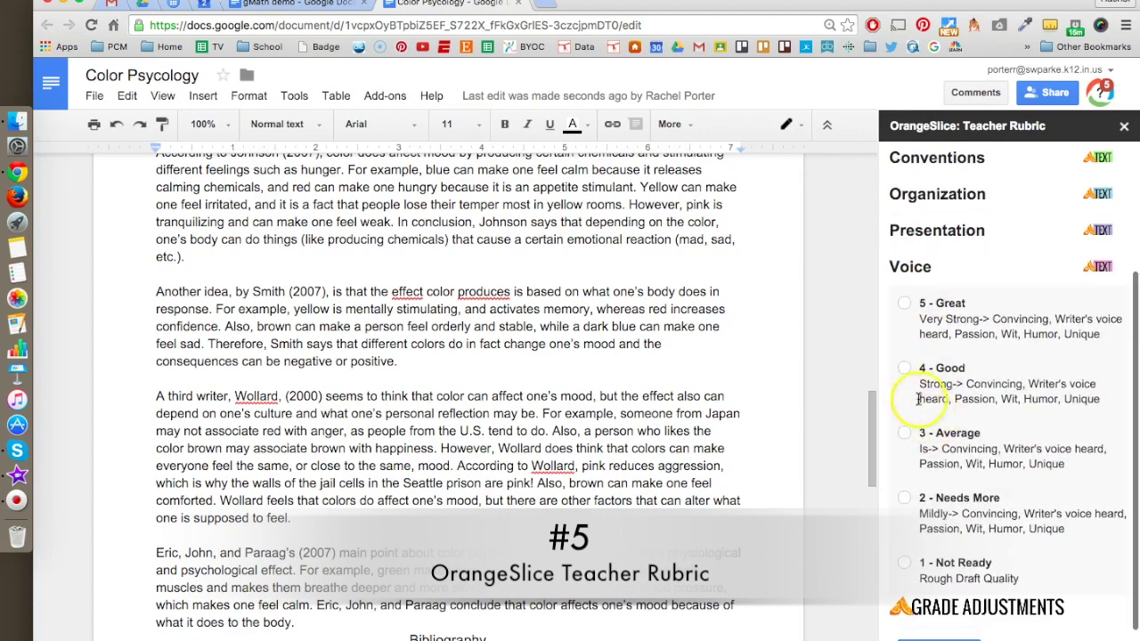
click(904, 372)
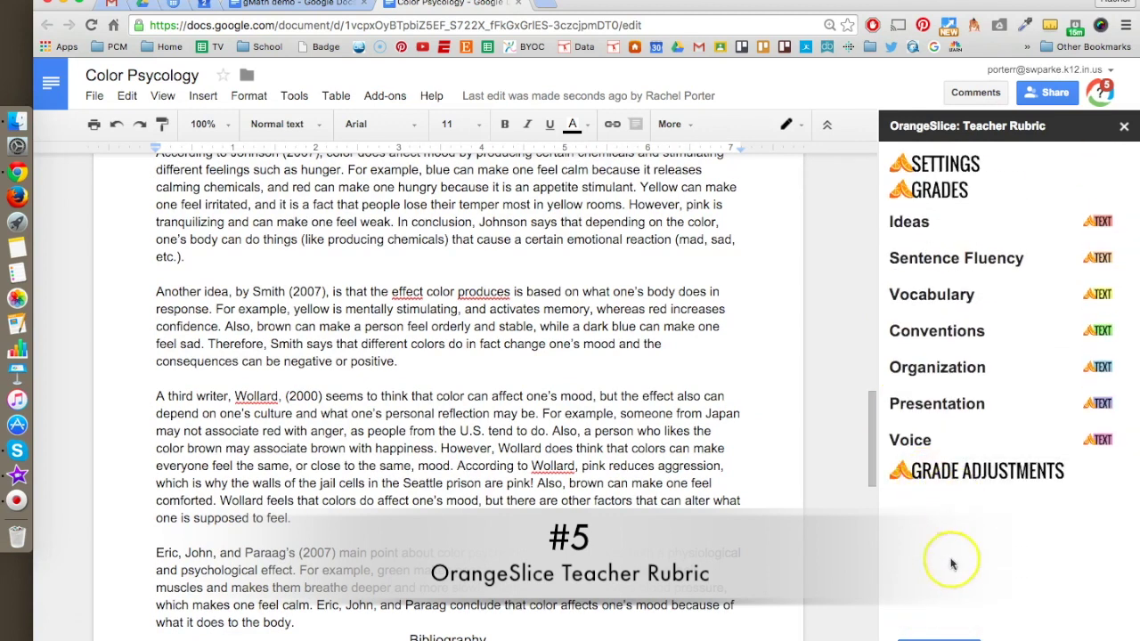
Process the essay's grade with the OrangeSlice rubric and review the graded rubric table through to the essay text.
click(1032, 633)
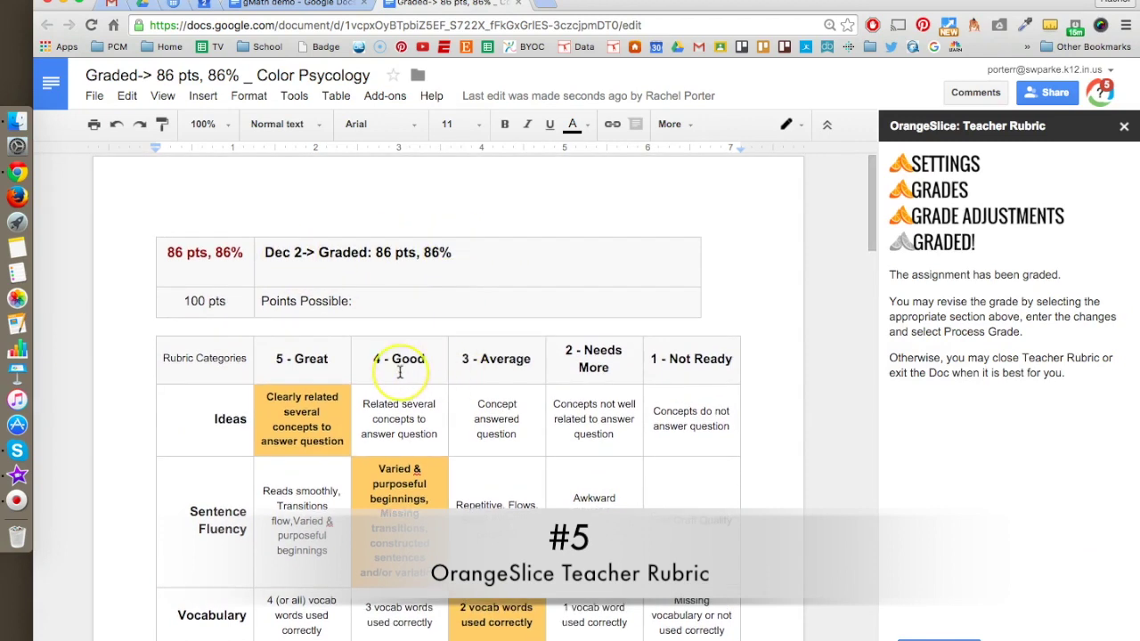
scroll(399, 374, down, 3)
scroll(401, 372, down, 2)
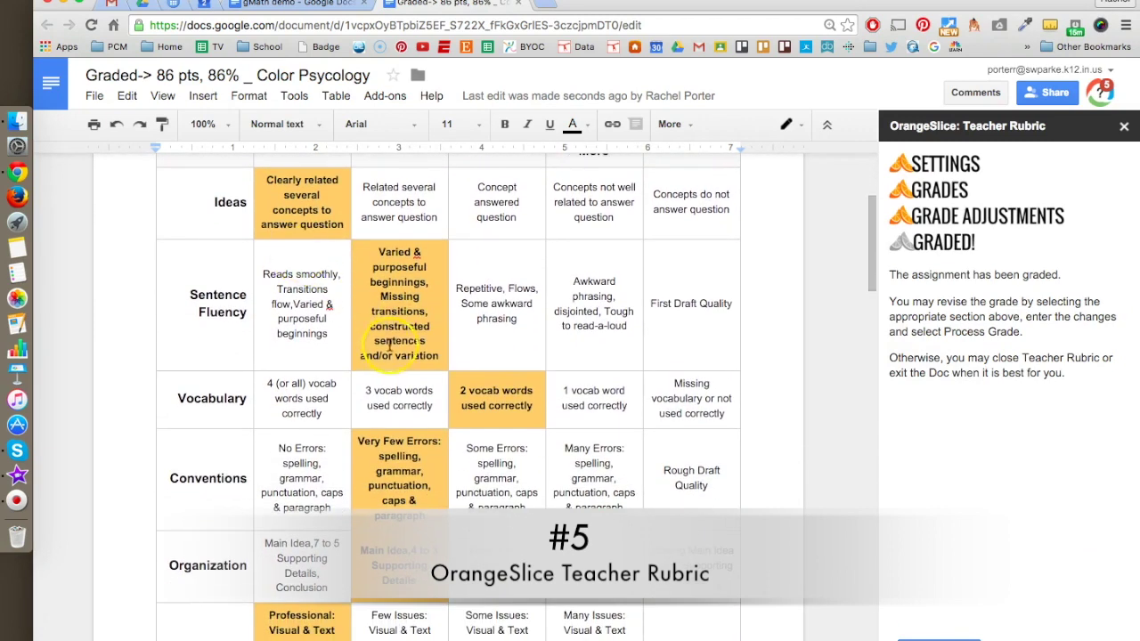
scroll(399, 554, down, 8)
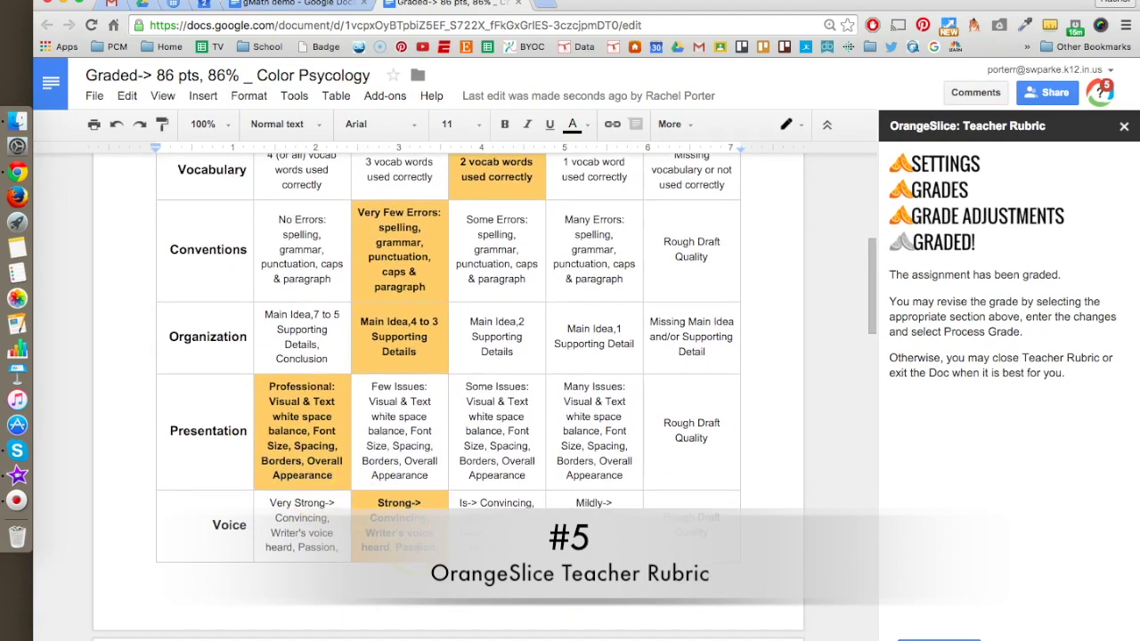
scroll(448, 397, down, 4)
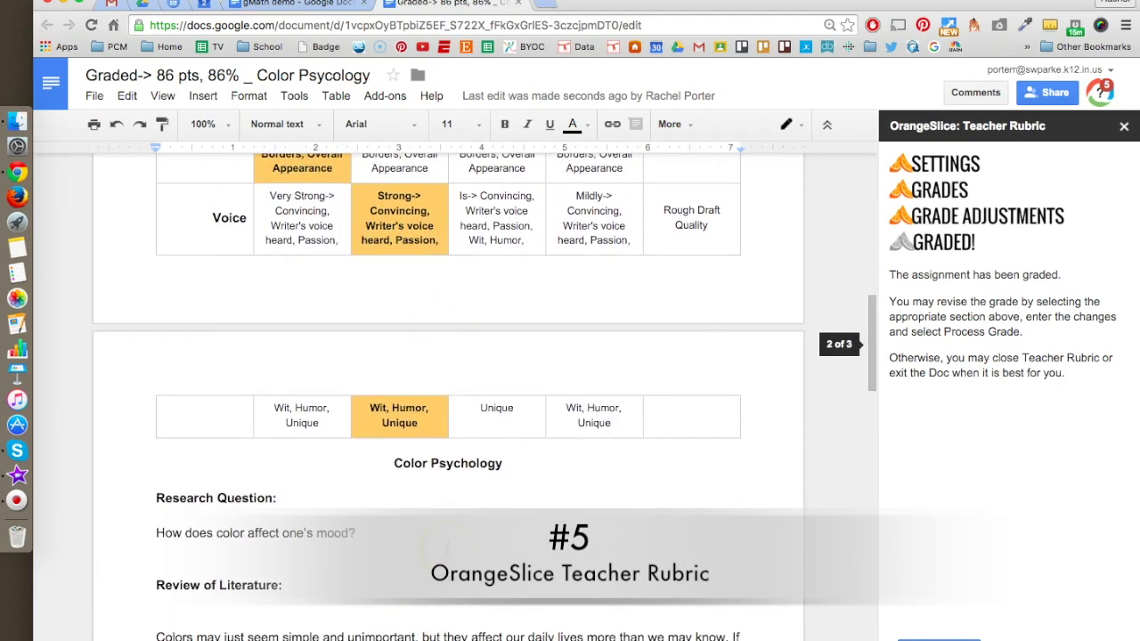
scroll(447, 546, down, 7)
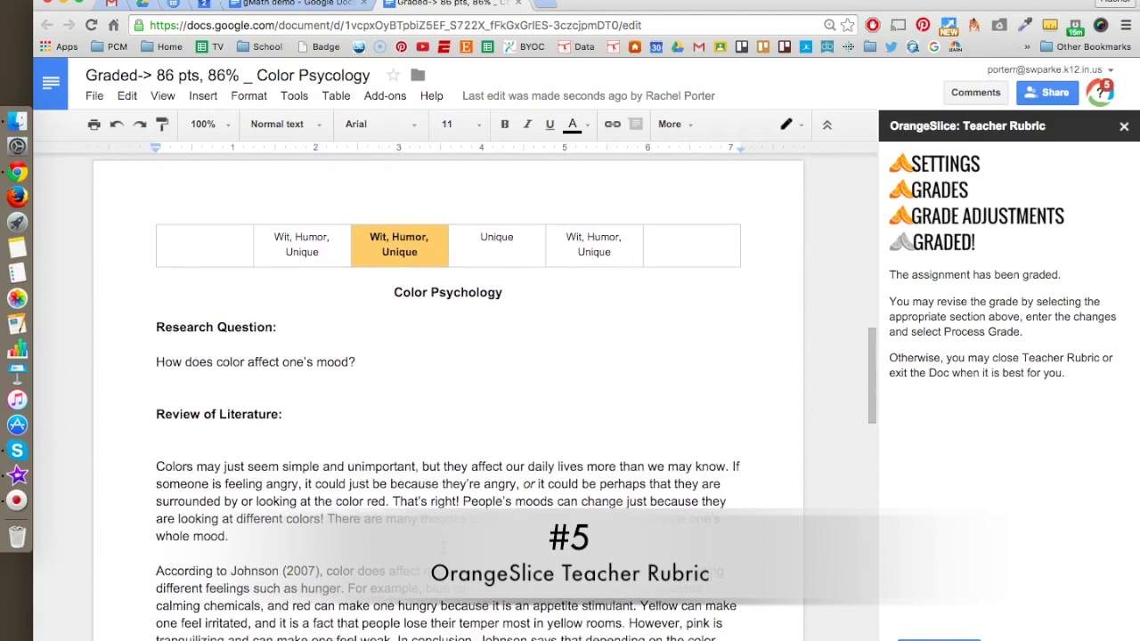
scroll(443, 546, down, 7)
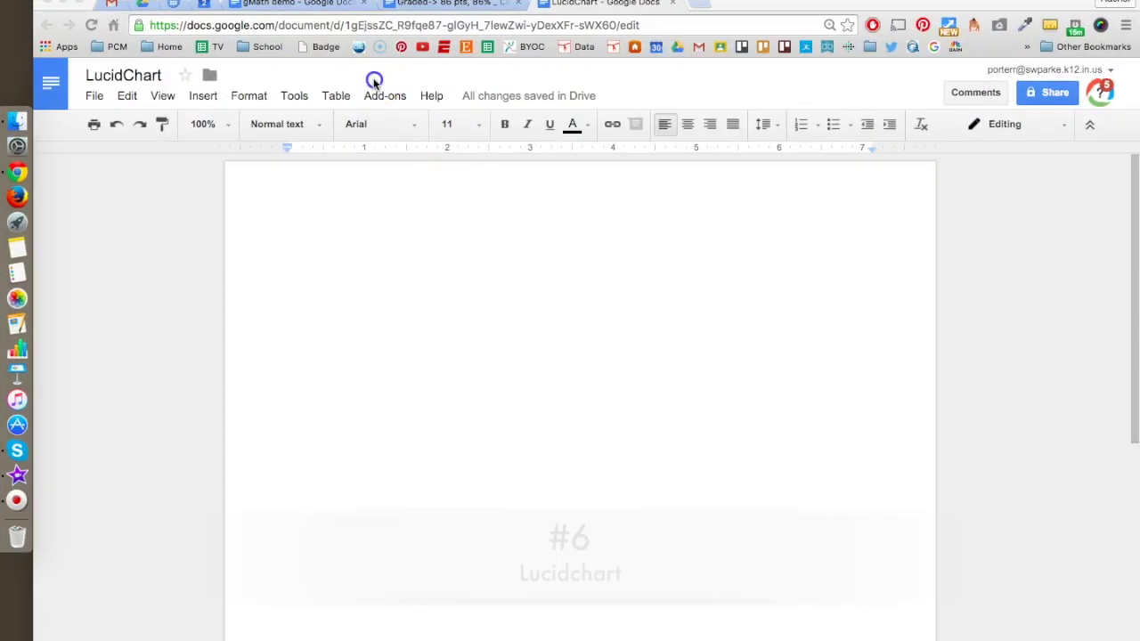
Open the Lucidchart Diagrams add-on's diagram list in the LucidChart document and open the Lucidchart Demo diagram for editing.
click(383, 95)
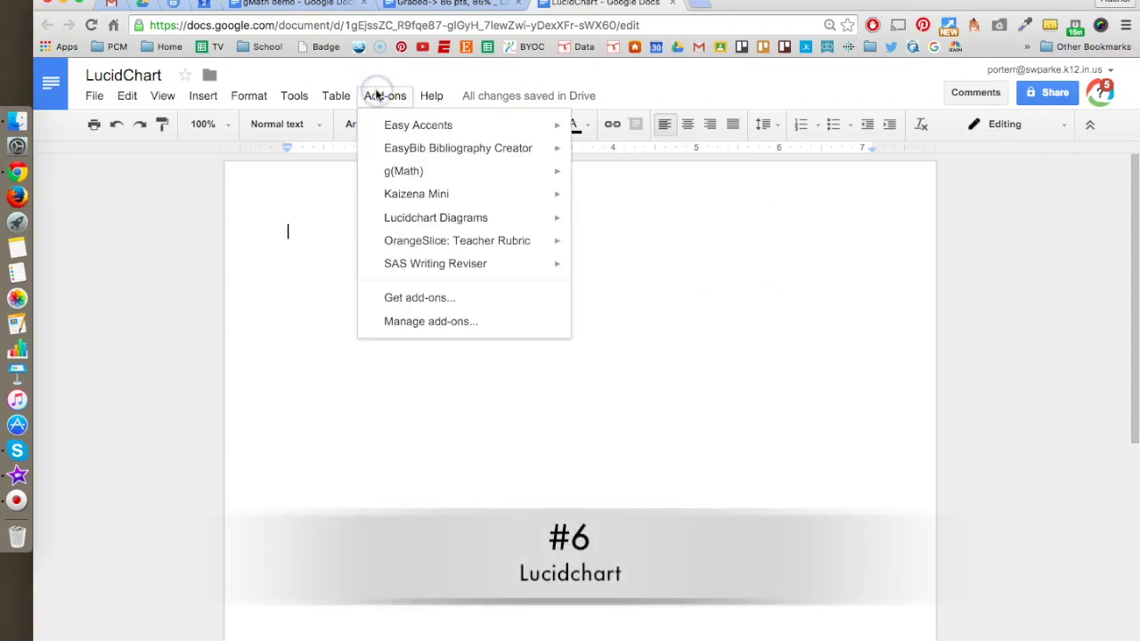
mouse_move(426, 227)
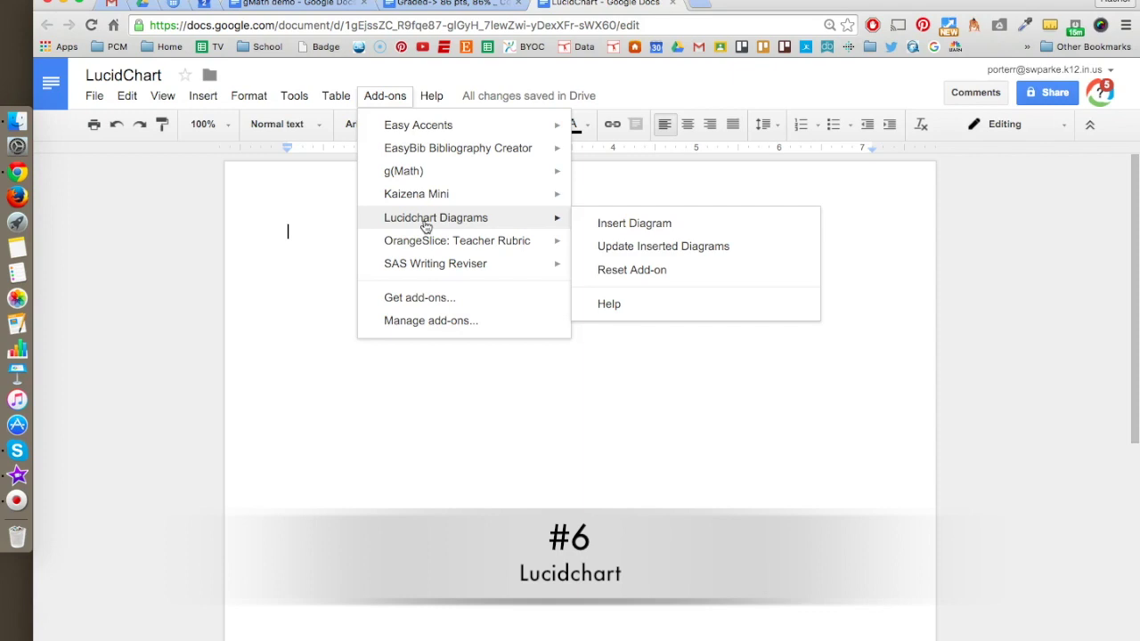
click(645, 228)
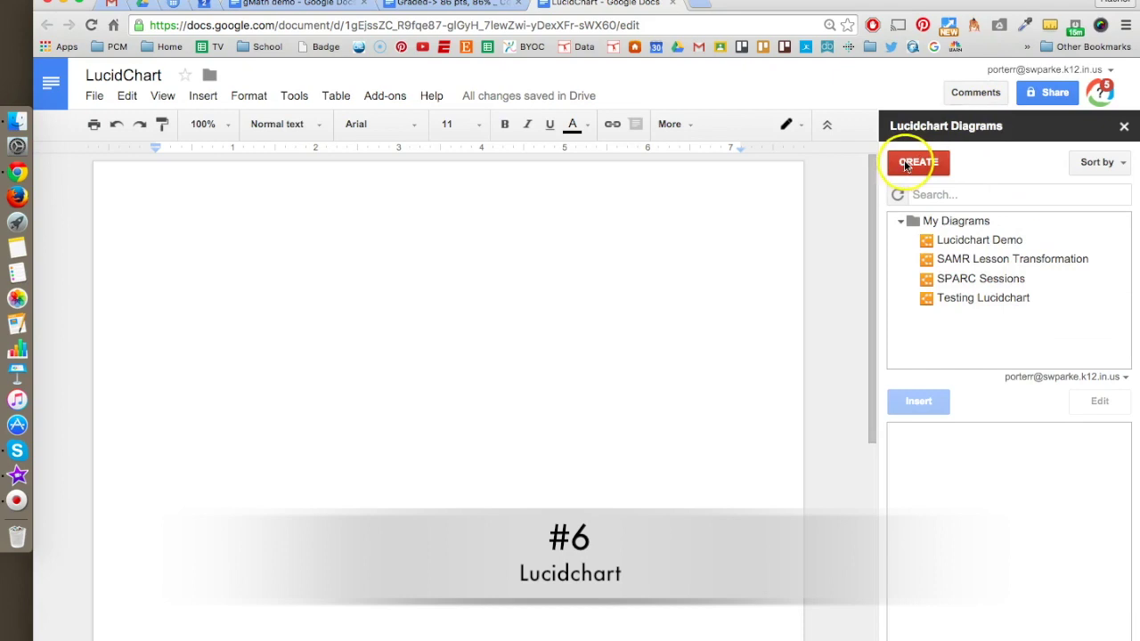
click(987, 240)
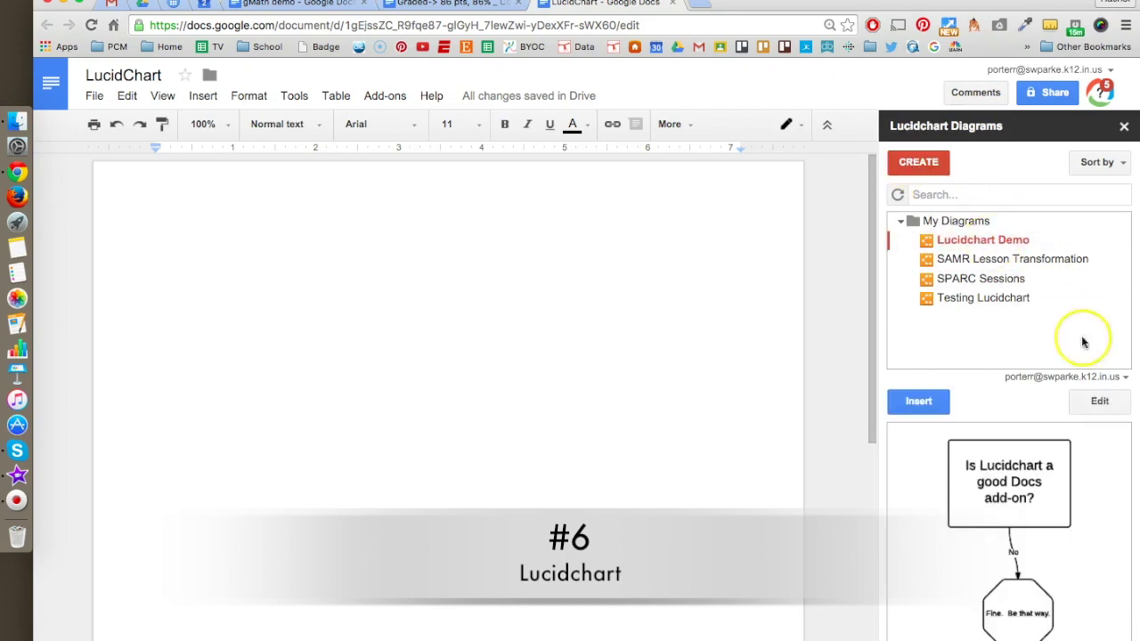
click(1100, 401)
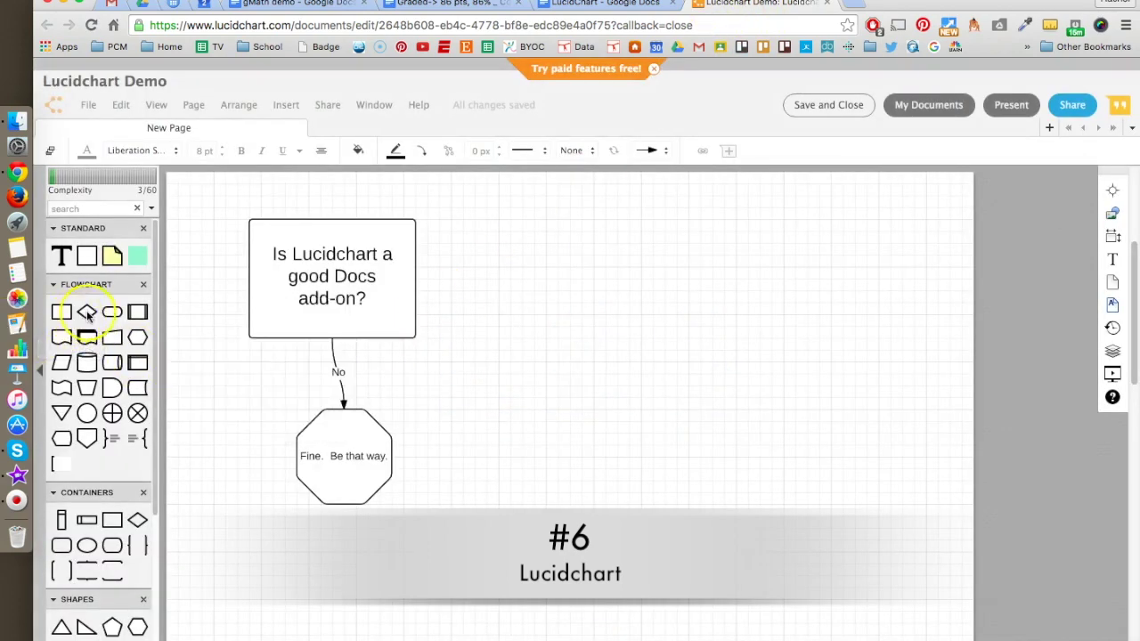
Add a Decision diamond to the right of the question box and connect the box to it with an arrow labelled "Yes".
drag(88, 313, 558, 281)
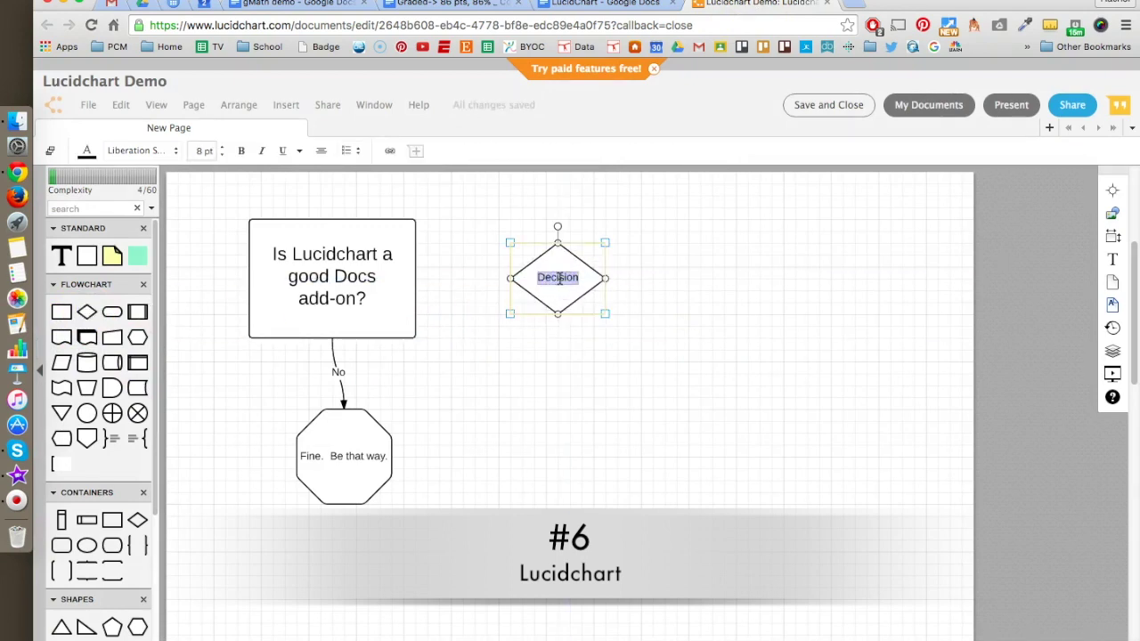
drag(415, 280, 509, 279)
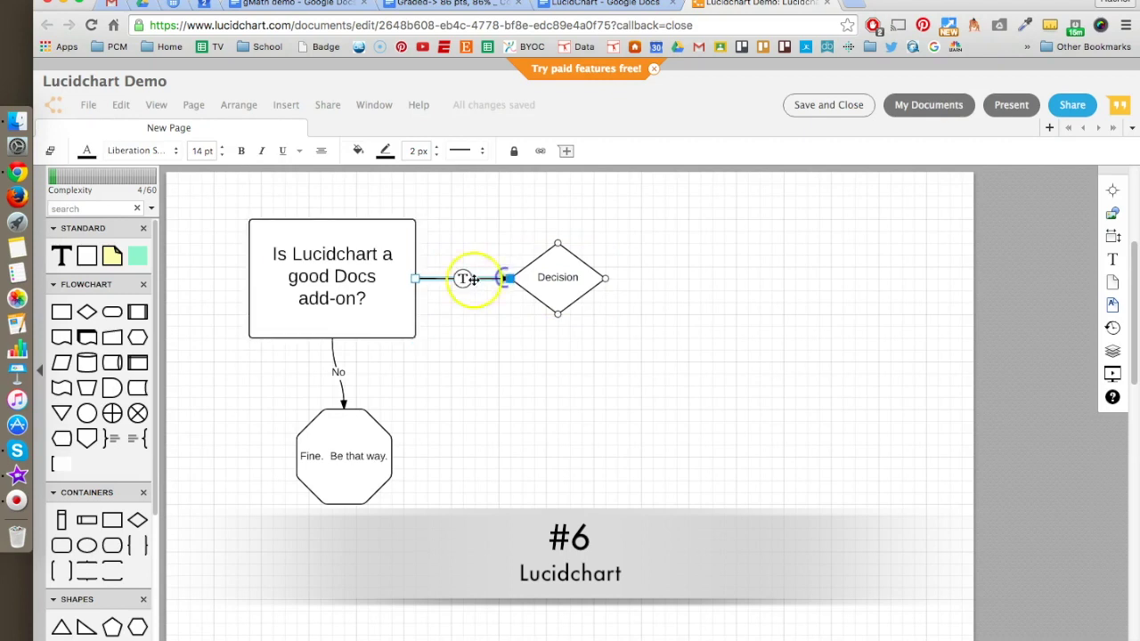
double_click(463, 278)
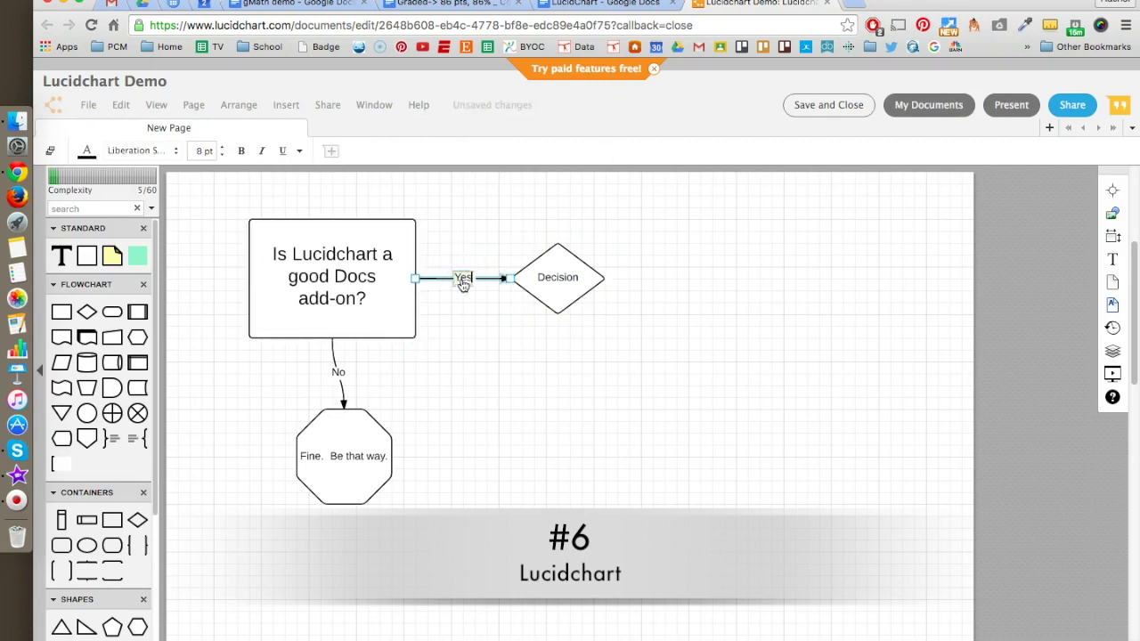
text(Yes)
Replace the Decision diamond's text with "Great! Get it!".
click(548, 283)
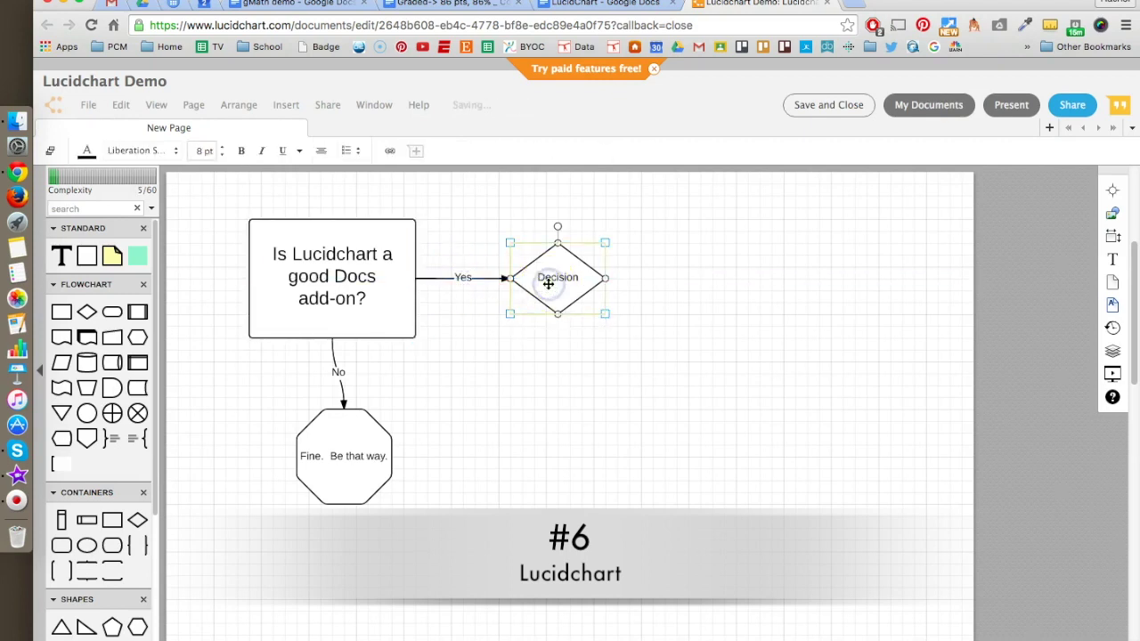
double_click(549, 283)
text(Great! G)
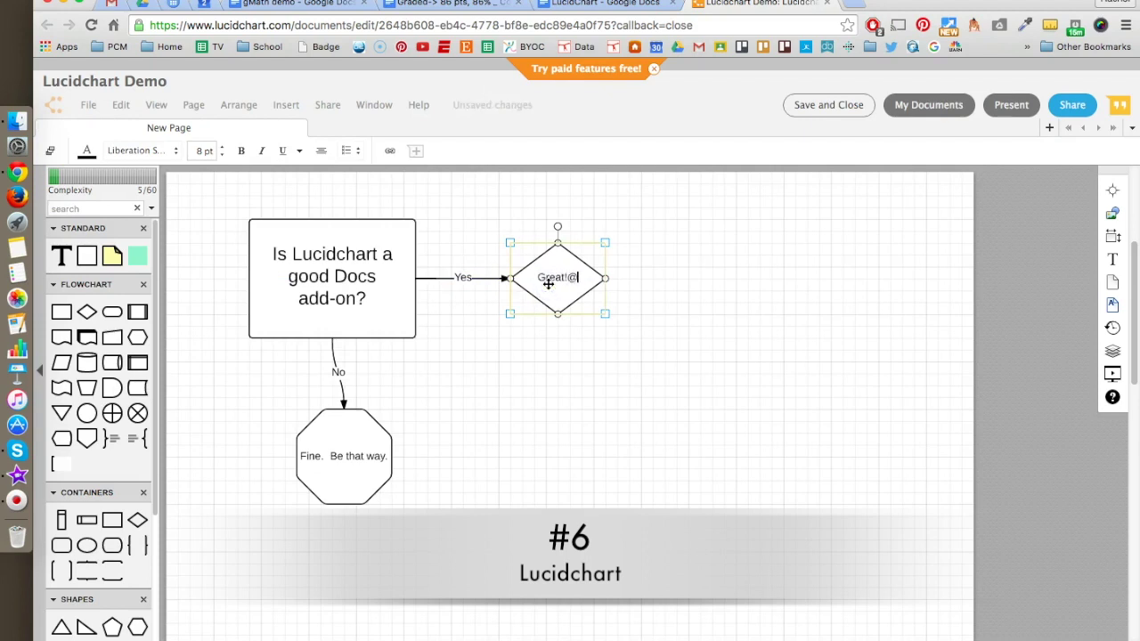
text(et it!)
click(667, 323)
Save and close the Lucidchart Demo diagram, staying on the page until it is saved, and return to the Google Docs document.
click(827, 105)
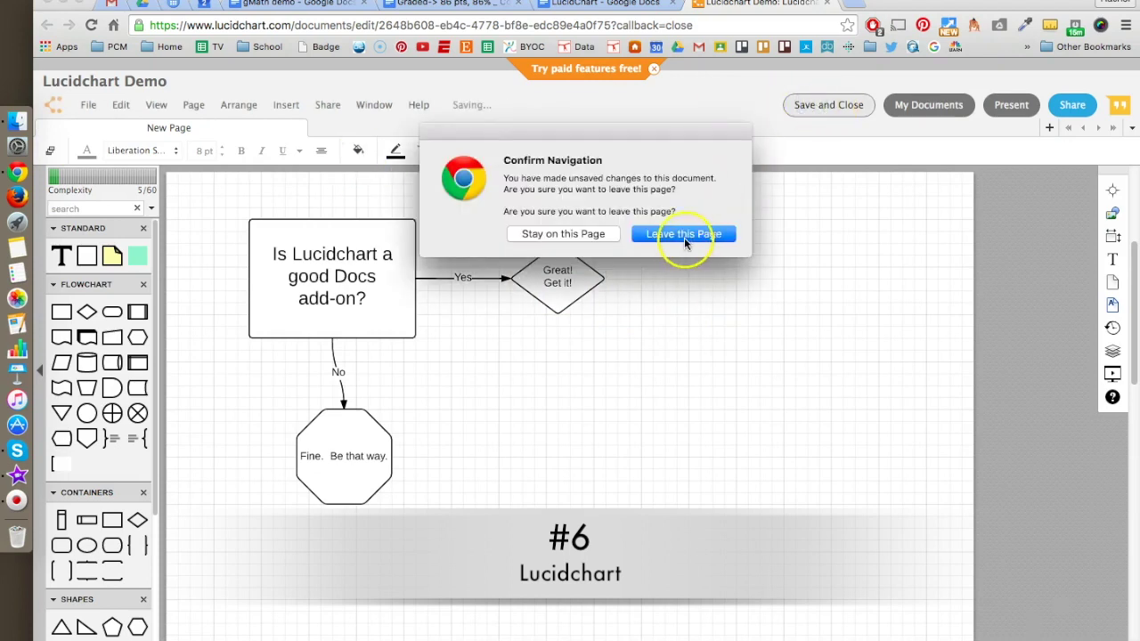
click(589, 236)
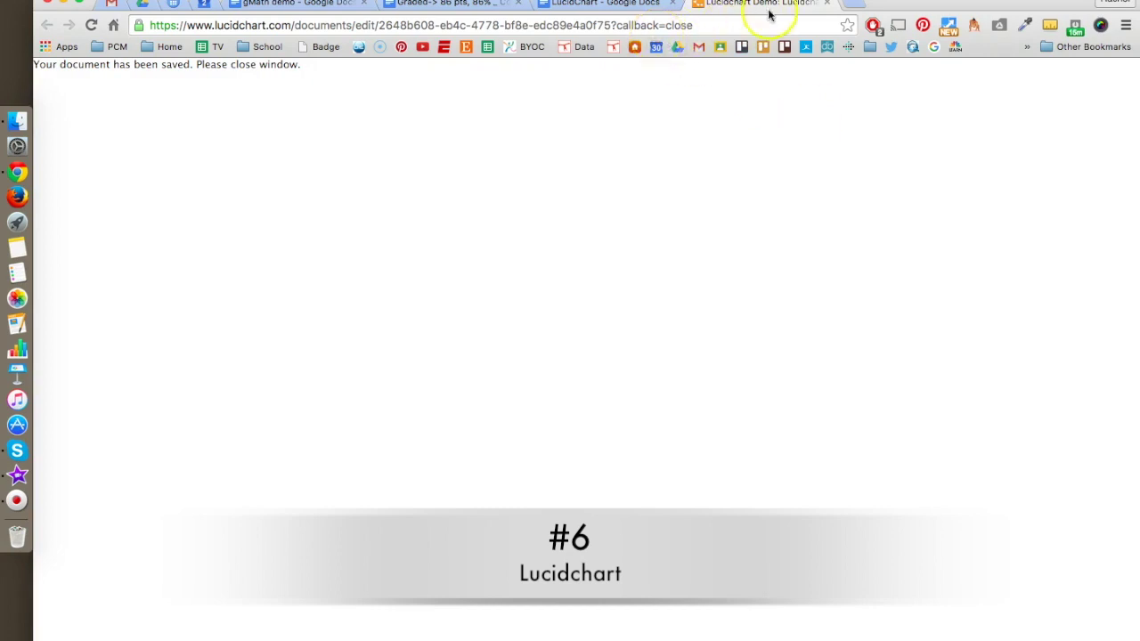
click(826, 3)
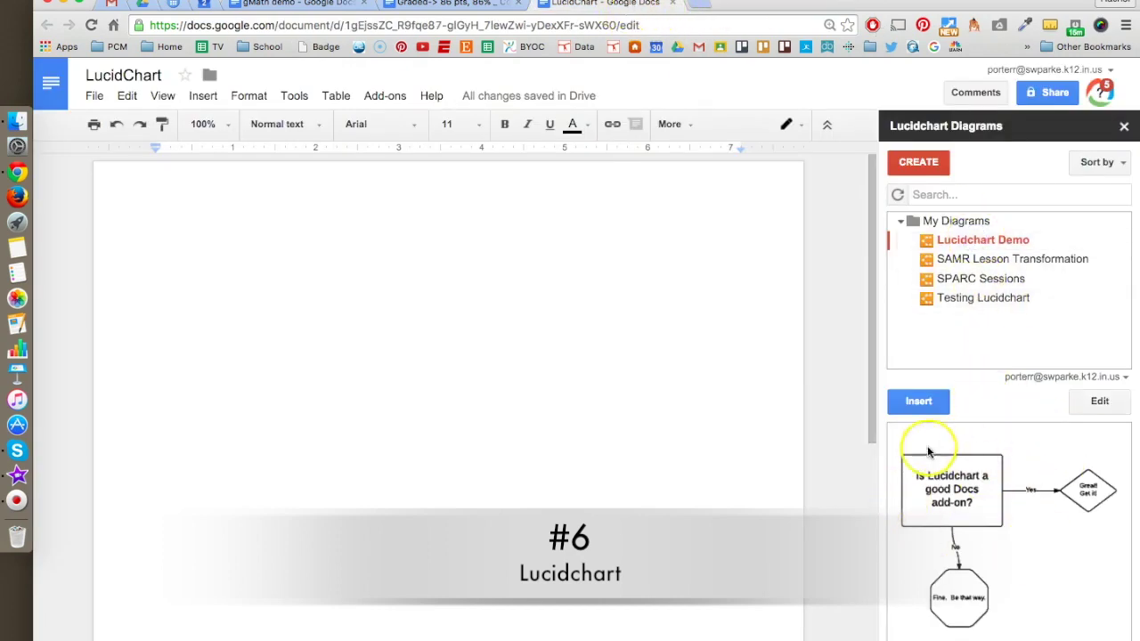
Insert the updated Lucidchart Demo diagram into the document and check it on the page.
click(919, 401)
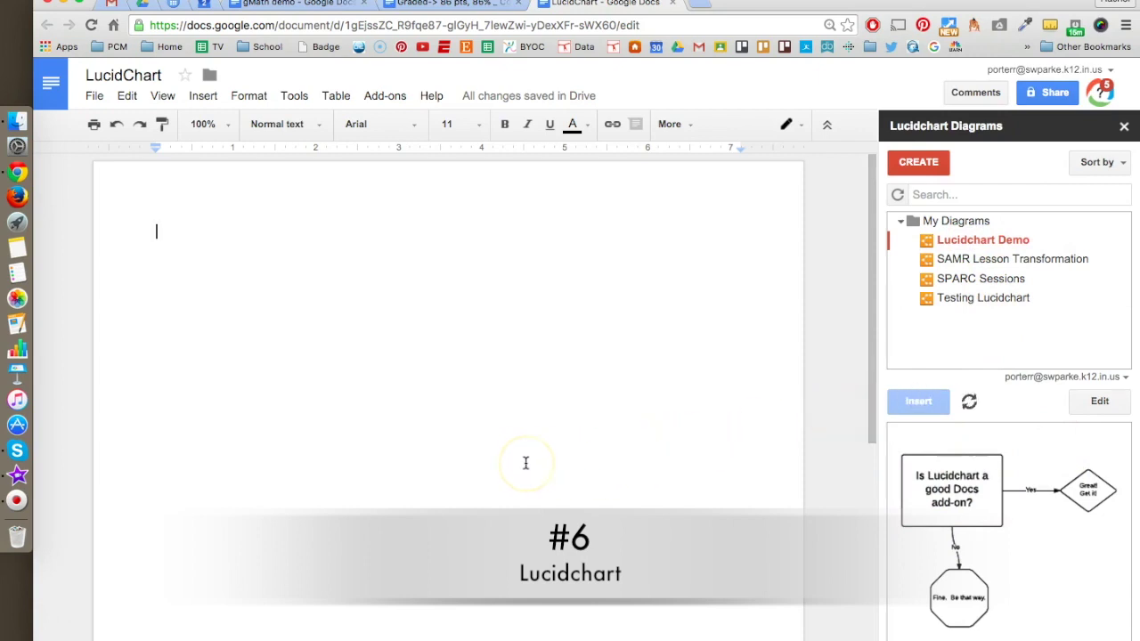
scroll(454, 329, up, 2)
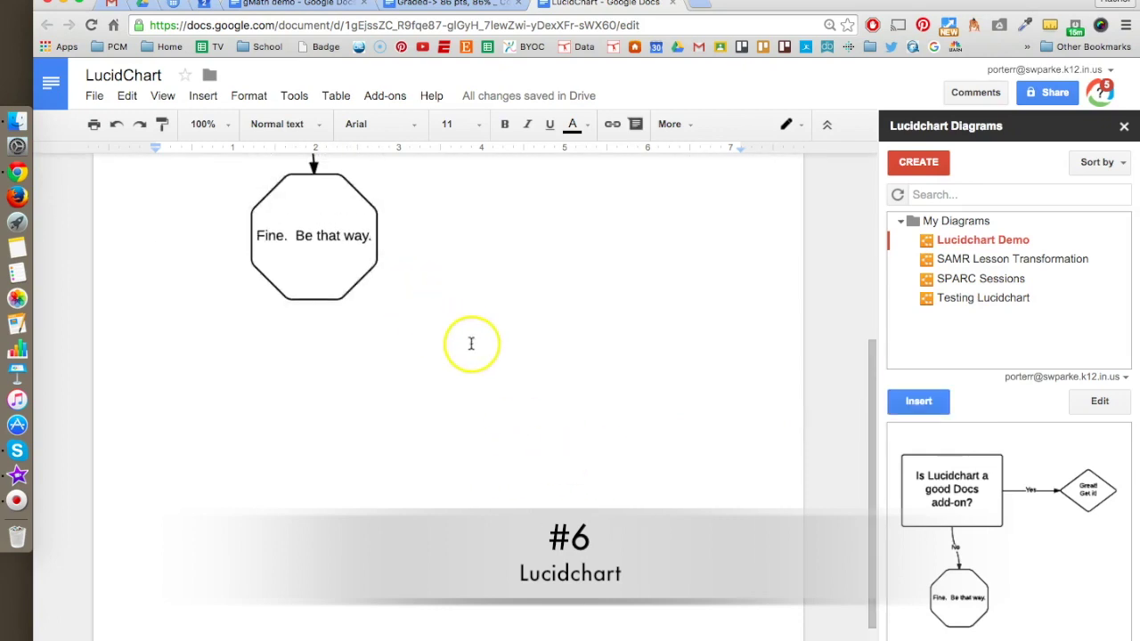
scroll(470, 344, up, 3)
click(383, 364)
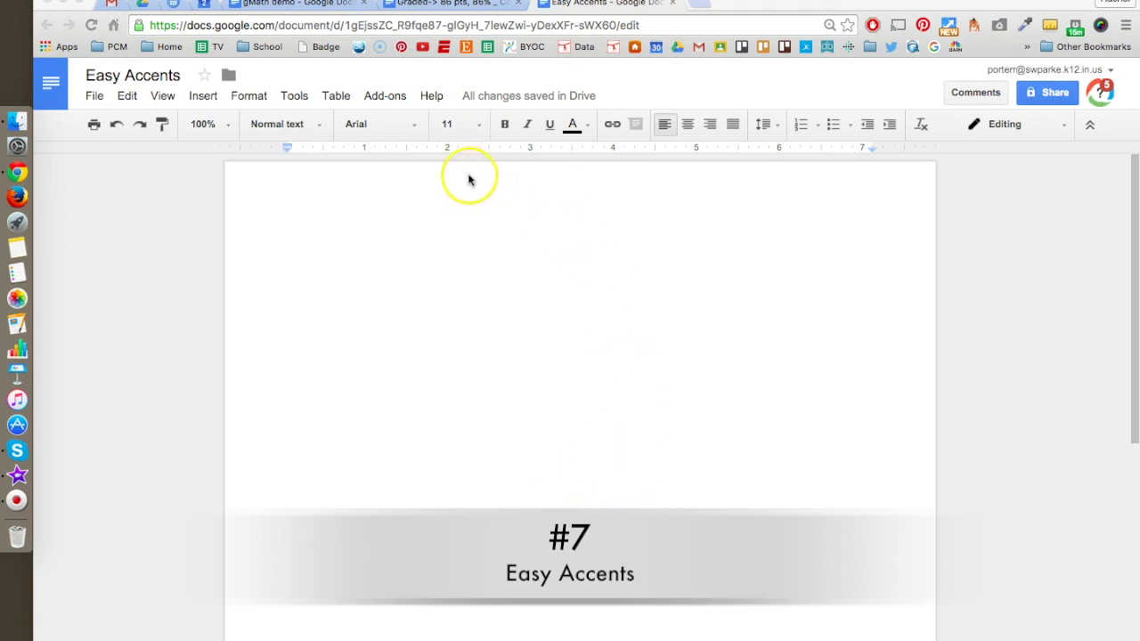
Start the Easy Accents add-on in the Easy Accents document and choose French as the language.
click(385, 96)
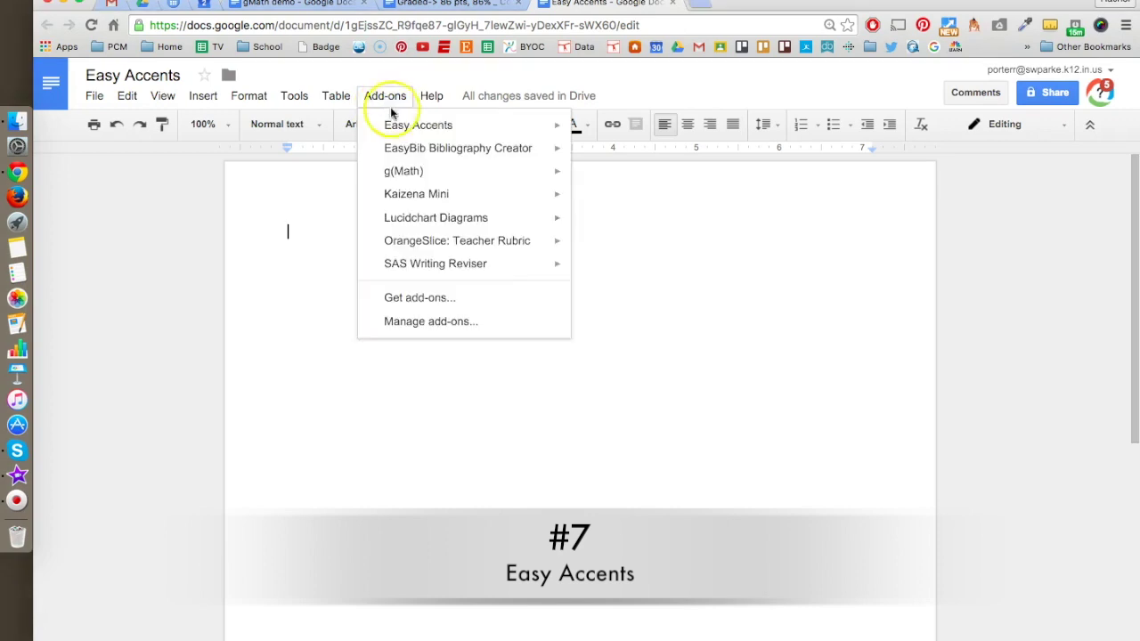
mouse_move(401, 126)
click(684, 136)
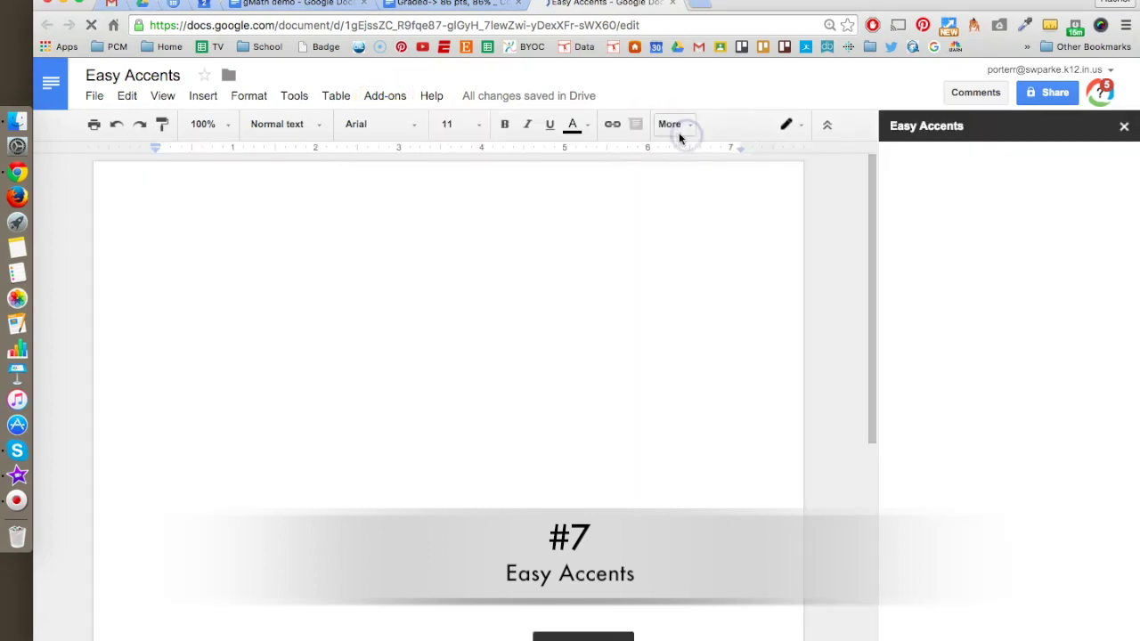
click(968, 198)
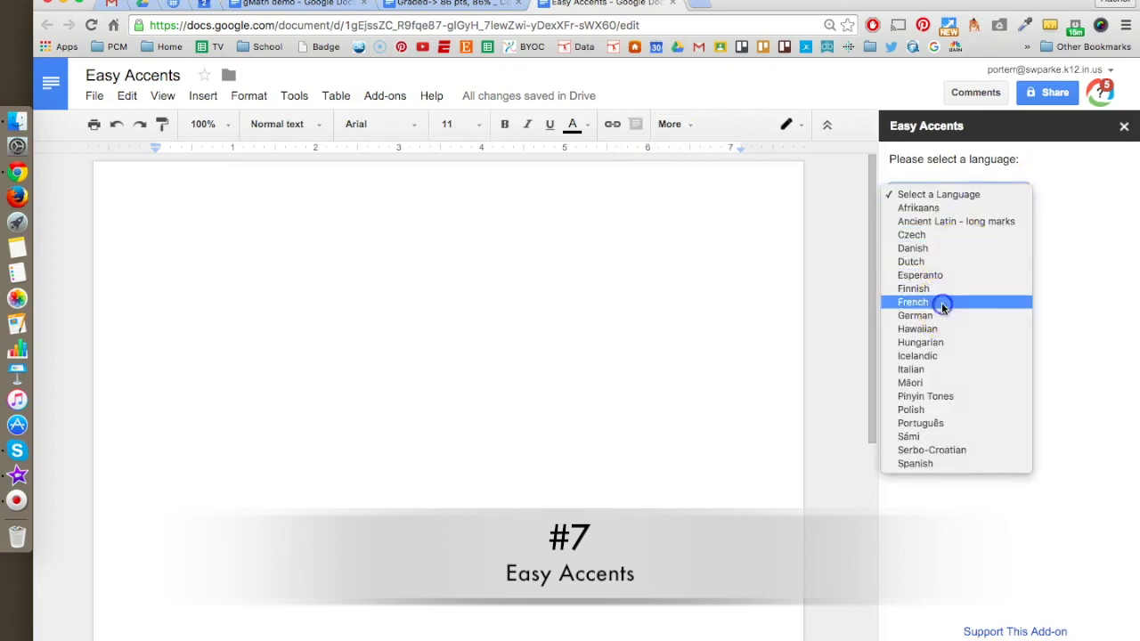
click(941, 302)
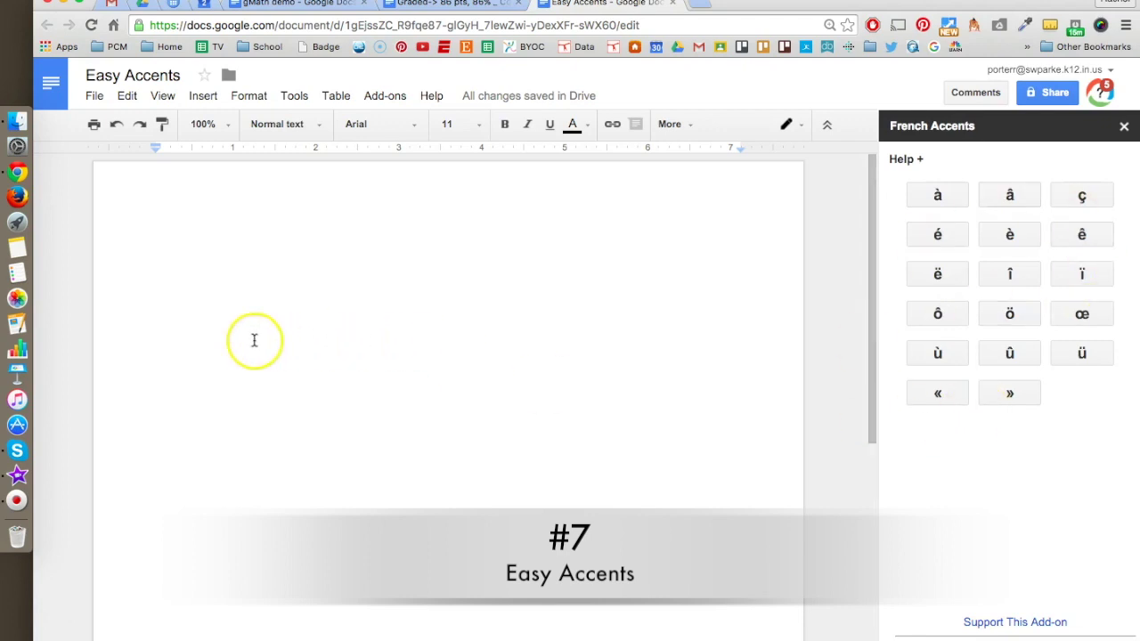
Write "français" in the document, inserting the ç from the French accents, and start a new line.
click(255, 335)
text(fran)
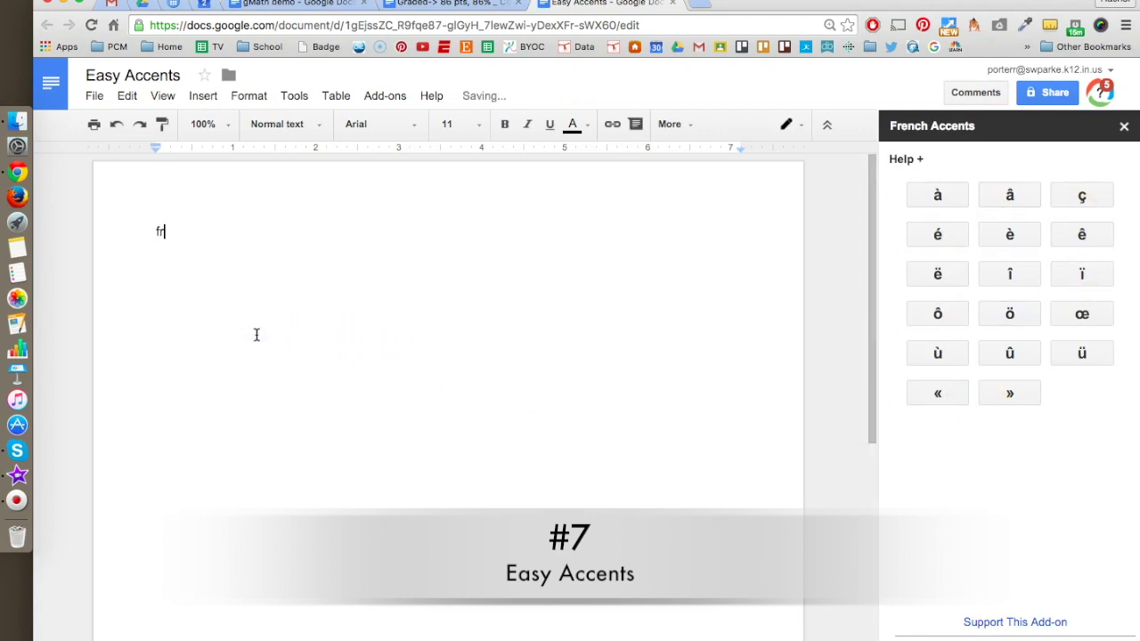
click(1081, 196)
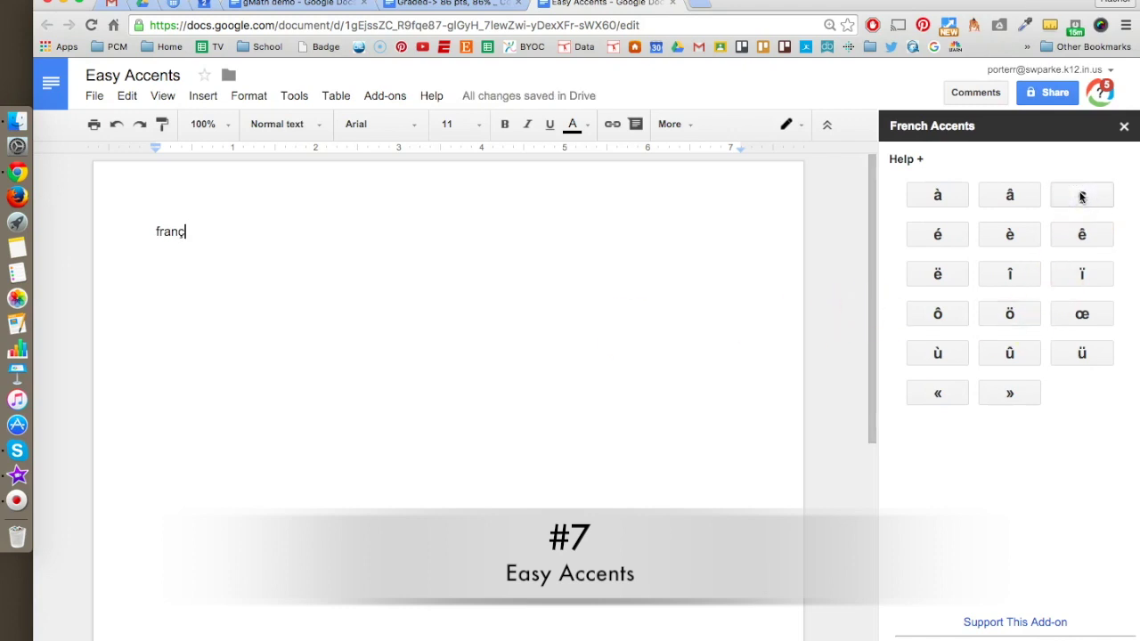
text(ais)
key(Return)
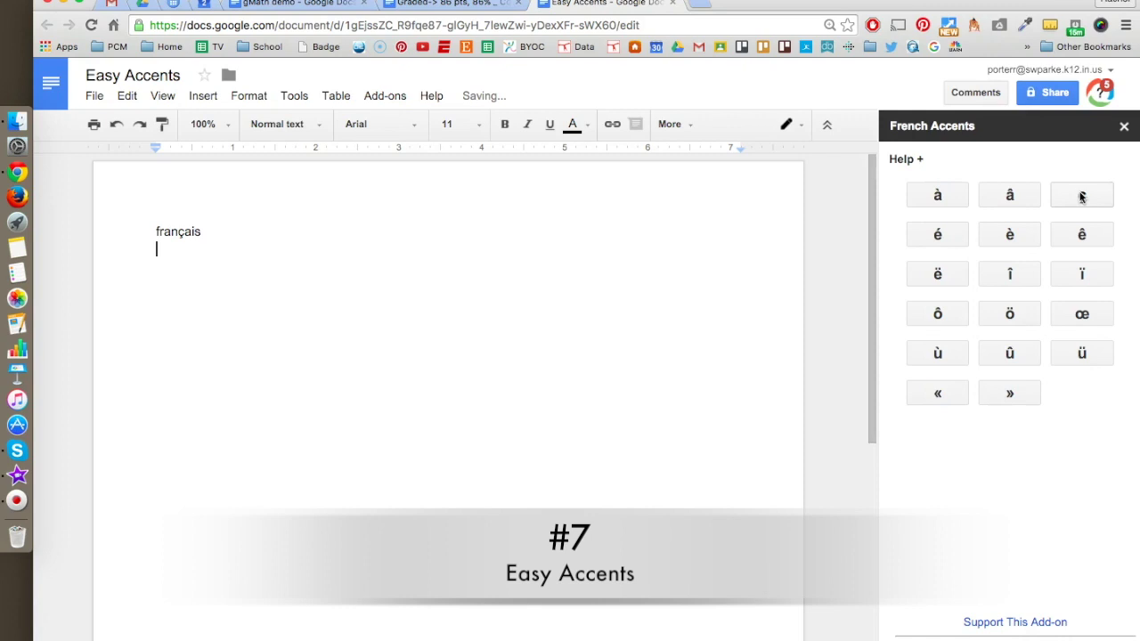